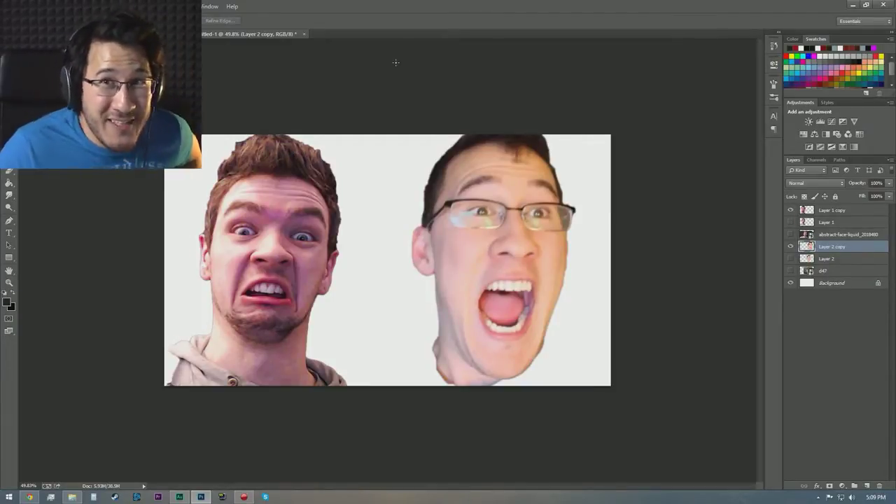
Hide Layer 2 copy so only the grimacing hoodie face shows, then adjust the zoom.
{"action": "left_click", "coordinate": [30, 497]}
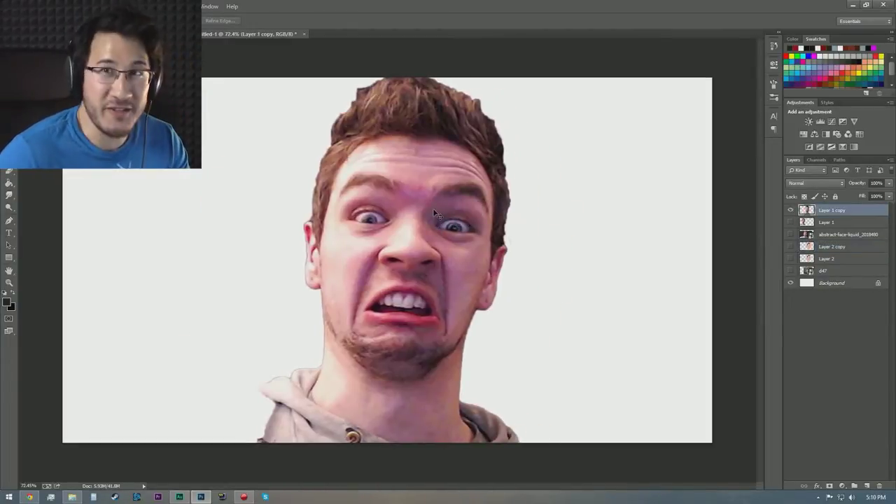
{"action": "scroll", "coordinate": [434, 182], "scroll_direction": "down", "scroll_amount": 5}
{"action": "scroll", "coordinate": [464, 236], "scroll_direction": "up", "scroll_amount": 5}
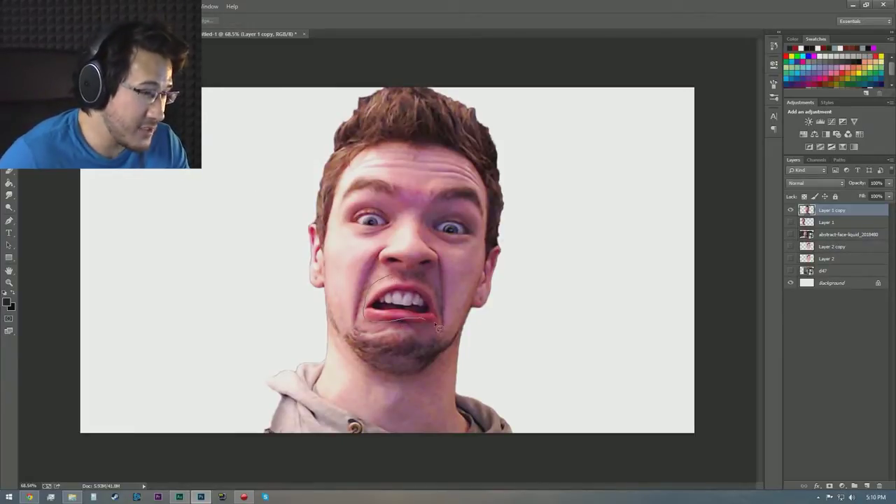
Feather the lassoed mouth selection and enlarge it with Free Transform.
{"action": "right_click", "coordinate": [406, 280]}
{"action": "left_click", "coordinate": [455, 321]}
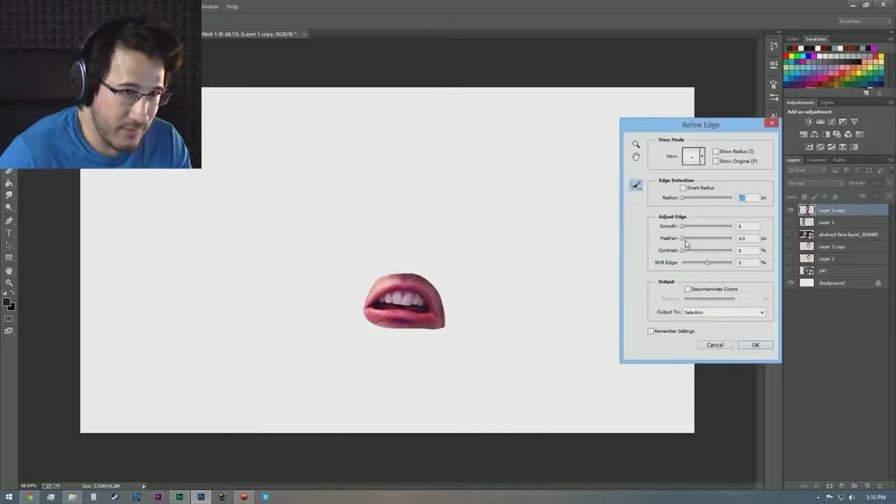
{"action": "left_click", "coordinate": [714, 344]}
{"action": "right_click", "coordinate": [437, 300]}
{"action": "left_click", "coordinate": [472, 210]}
{"action": "left_click_drag", "start_coordinate": [444, 329], "coordinate": [457, 338]}
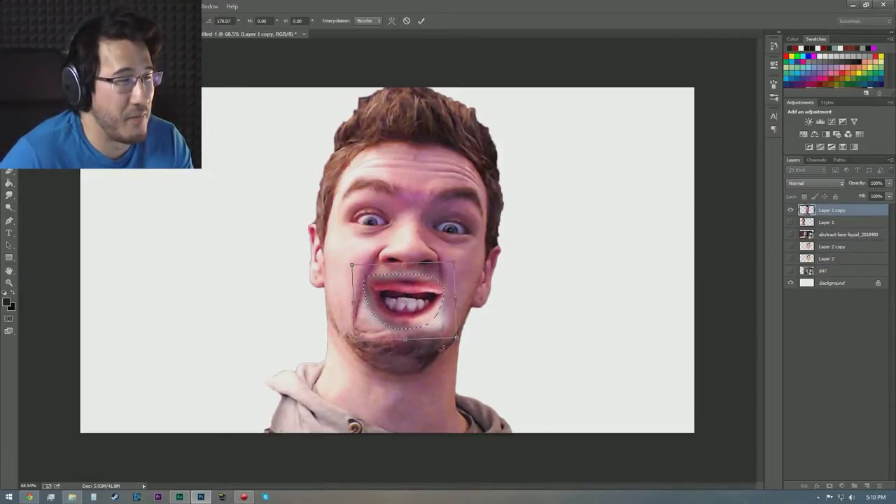
{"action": "key", "text": "Return"}
{"action": "key", "text": "ctrl+d"}
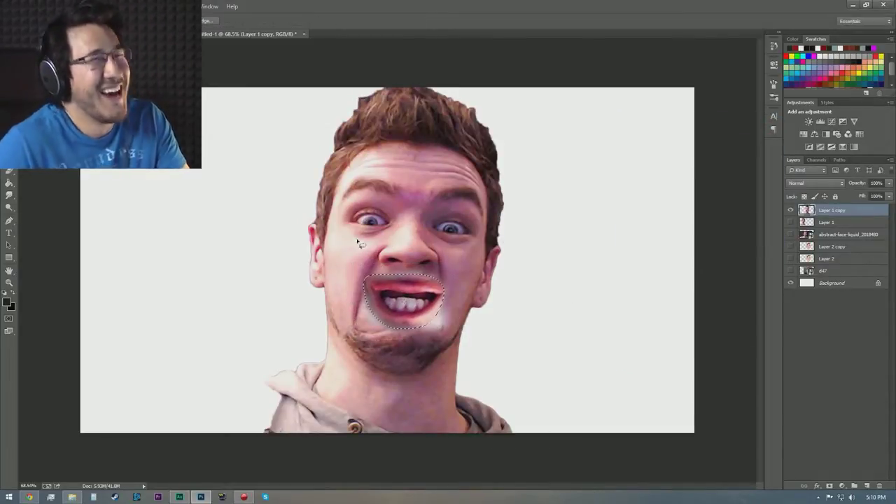
{"action": "scroll", "coordinate": [452, 282], "scroll_direction": "up", "scroll_amount": 3}
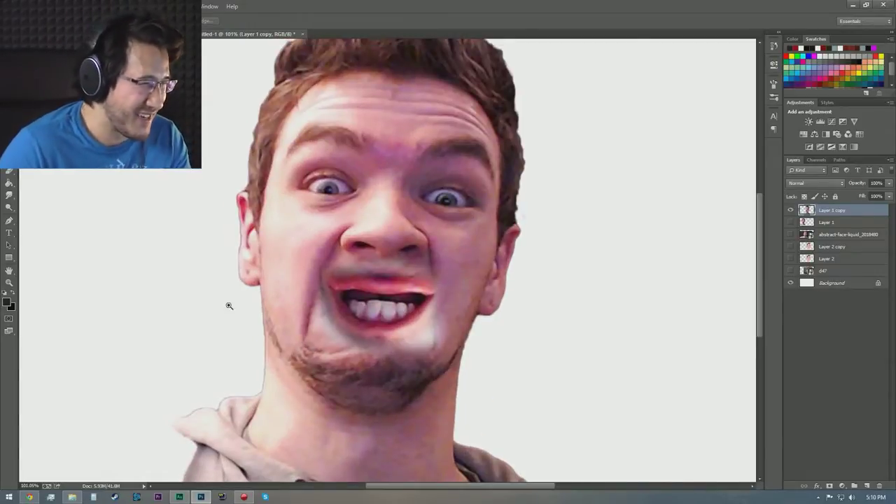
Try smudging the left mouth corner upward, then undo it.
{"action": "key", "text": "l"}
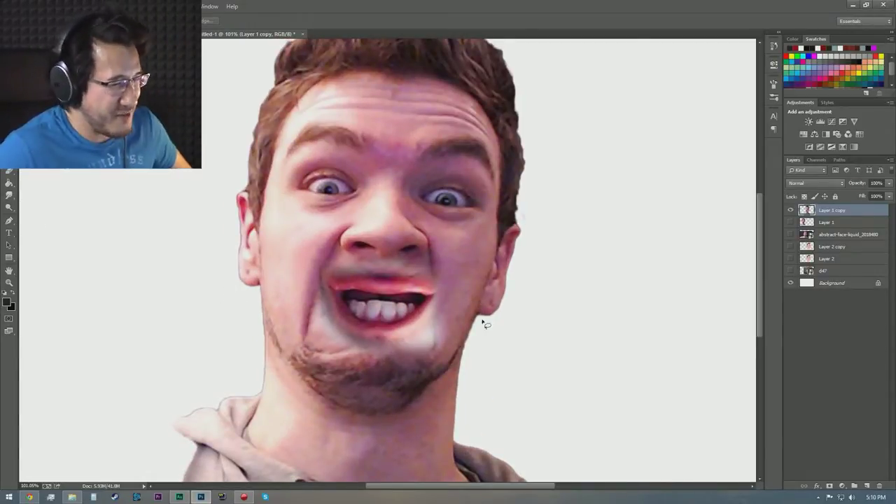
{"action": "key", "text": "s"}
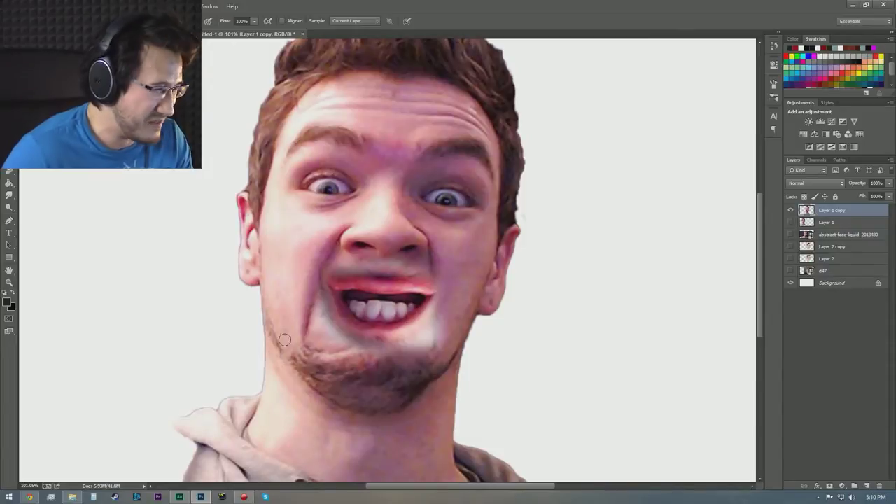
{"action": "left_click", "coordinate": [9, 196]}
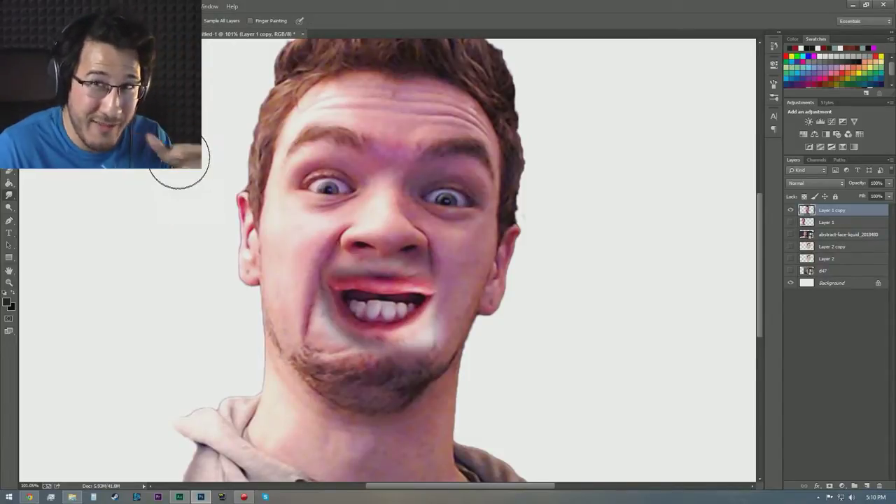
{"action": "left_click_drag", "start_coordinate": [316, 334], "coordinate": [334, 327]}
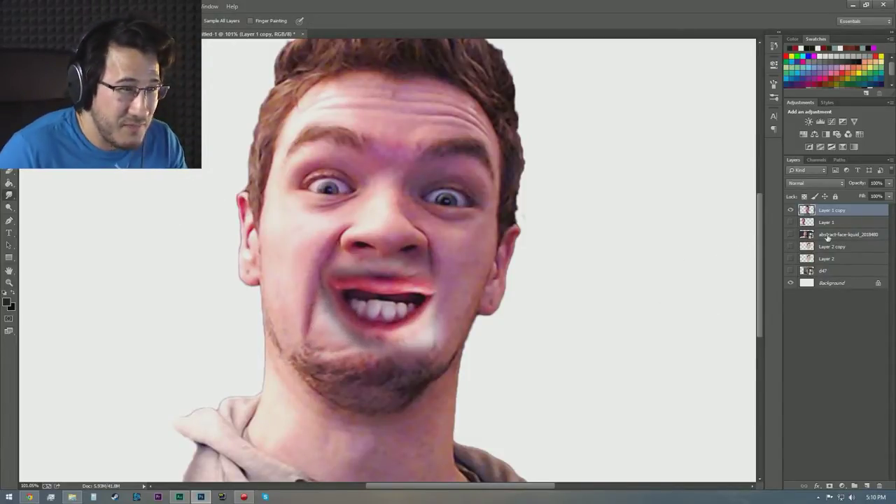
{"action": "key", "text": "ctrl+alt+z"}
{"action": "right_click", "coordinate": [377, 297]}
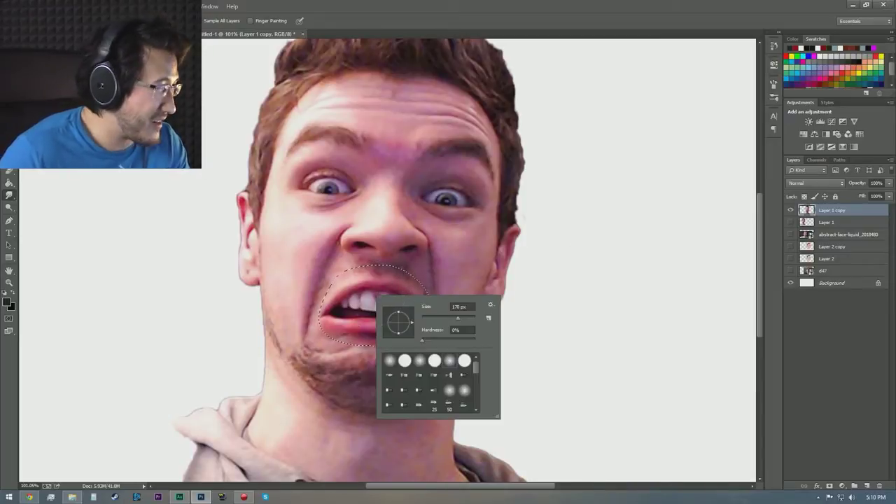
{"action": "key", "text": "Escape"}
{"action": "key", "text": "l"}
Copy the mouth to a new layer, flip it vertically and rotate it slightly.
{"action": "right_click", "coordinate": [411, 133]}
{"action": "left_click", "coordinate": [469, 208]}
{"action": "key", "text": "ctrl+t"}
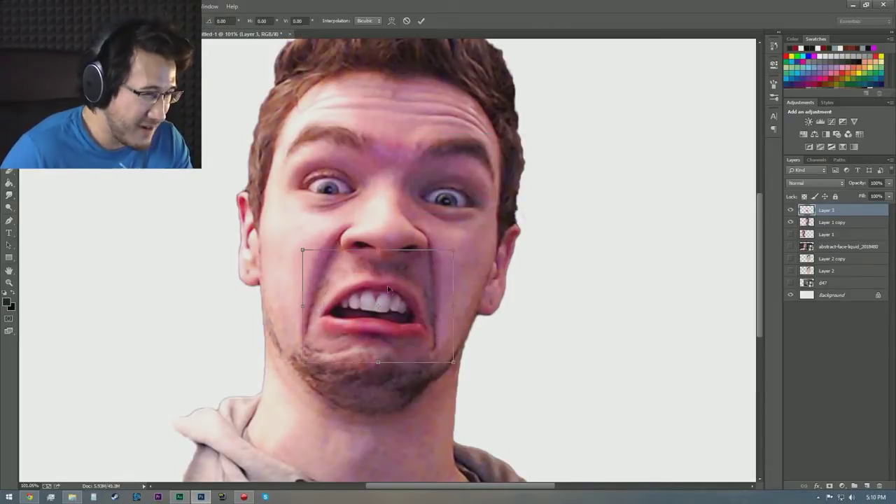
{"action": "right_click", "coordinate": [388, 289]}
{"action": "left_click", "coordinate": [413, 437]}
{"action": "left_click_drag", "start_coordinate": [476, 350], "coordinate": [494, 295]}
{"action": "key", "text": "Return"}
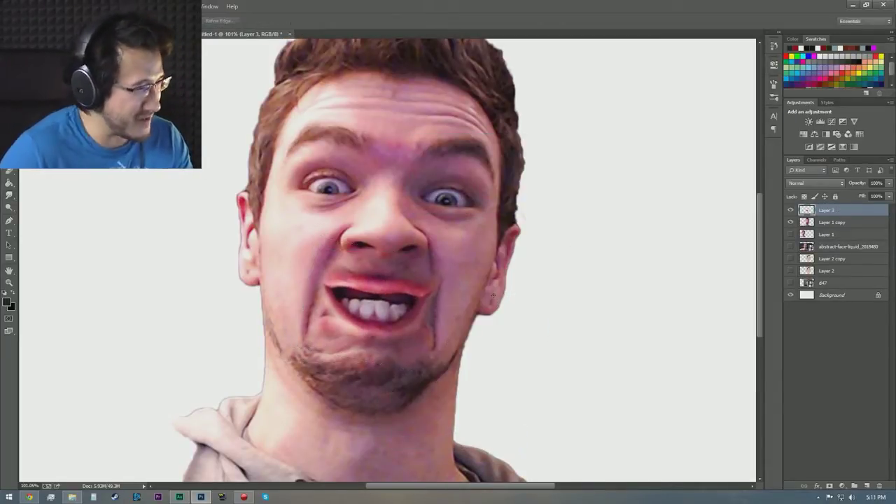
{"action": "key", "text": "alt+bracketleft"}
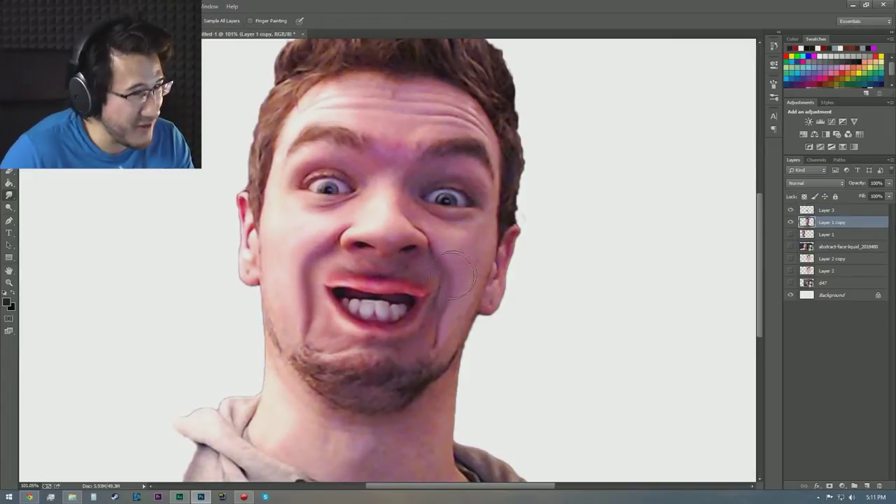
{"action": "key", "text": "z"}
{"action": "mouse_move", "coordinate": [434, 316]}
{"action": "left_mouse_down"}
{"action": "mouse_move", "coordinate": [505, 290]}
{"action": "mouse_move", "coordinate": [417, 294]}
{"action": "left_mouse_up"}
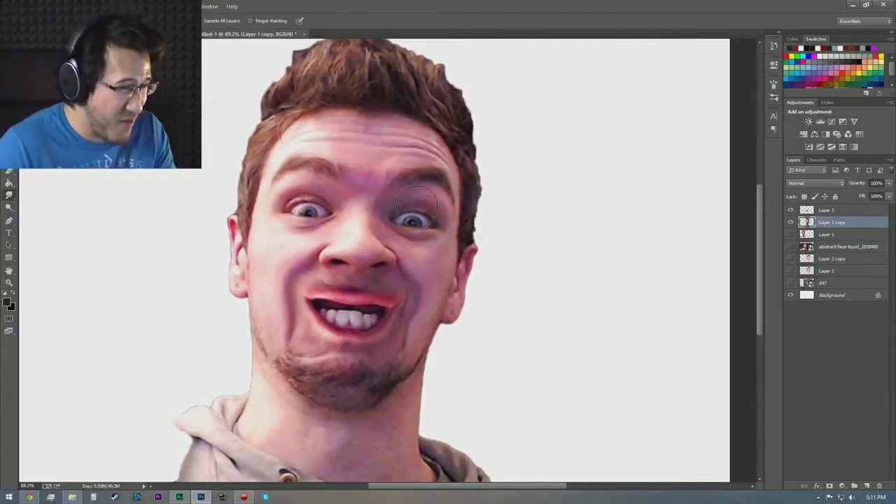
Use Liquify Forward Warp to pull both ears outward into points.
{"action": "key", "text": "ctrl+shift+x"}
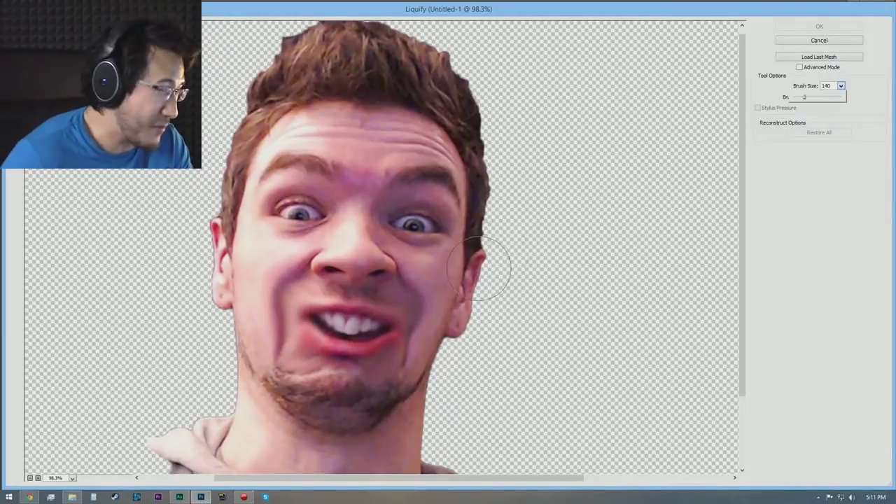
{"action": "left_click_drag", "start_coordinate": [480, 268], "coordinate": [468, 354]}
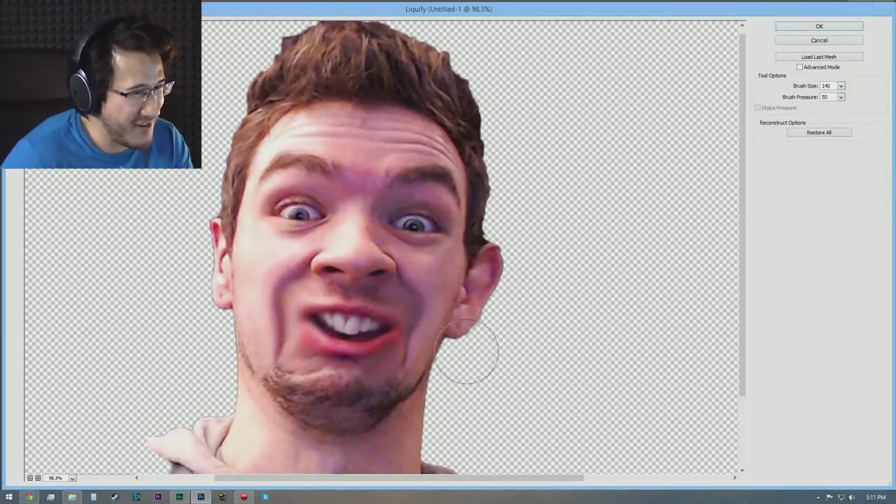
{"action": "left_click_drag", "start_coordinate": [238, 245], "coordinate": [208, 245]}
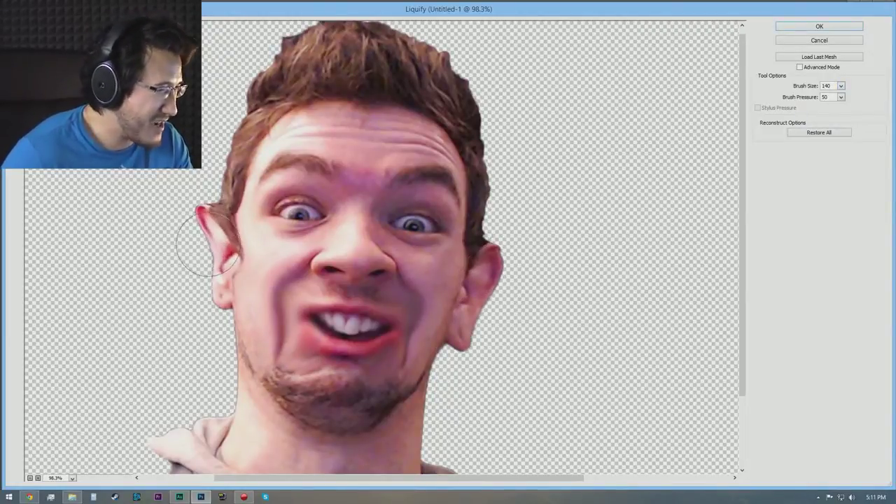
{"action": "left_click_drag", "start_coordinate": [218, 300], "coordinate": [200, 300]}
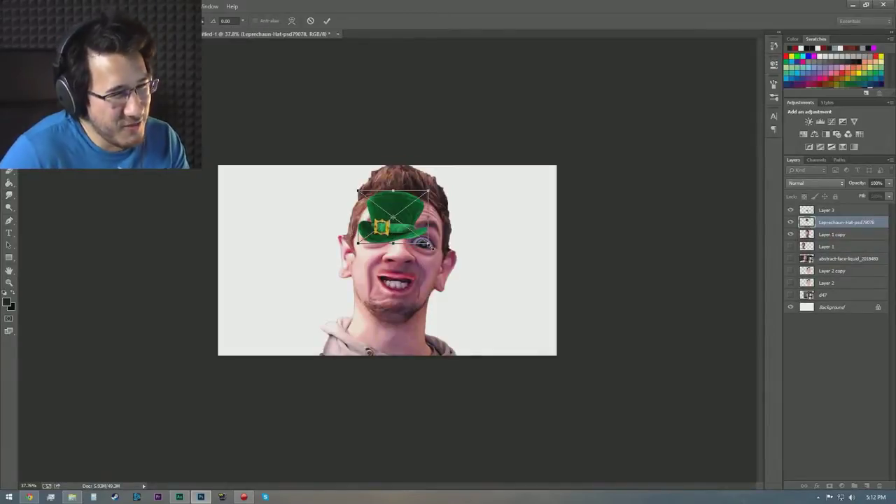
Move the leprechaun hat onto the head and flip it horizontally.
{"action": "left_click_drag", "start_coordinate": [433, 194], "coordinate": [429, 168]}
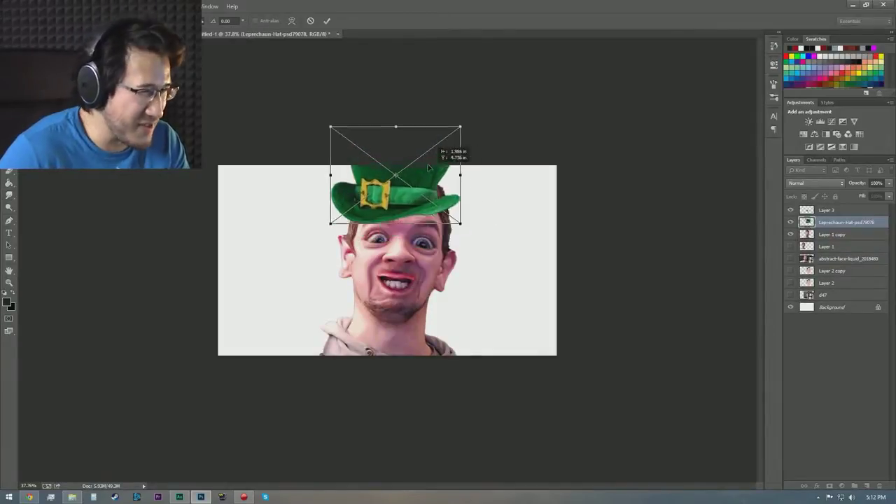
{"action": "right_click", "coordinate": [415, 187]}
{"action": "left_click", "coordinate": [439, 315]}
{"action": "key", "text": "Return"}
Move the flipped-mouth layer beneath the hat and merge it into the face layer.
{"action": "key", "text": "r"}
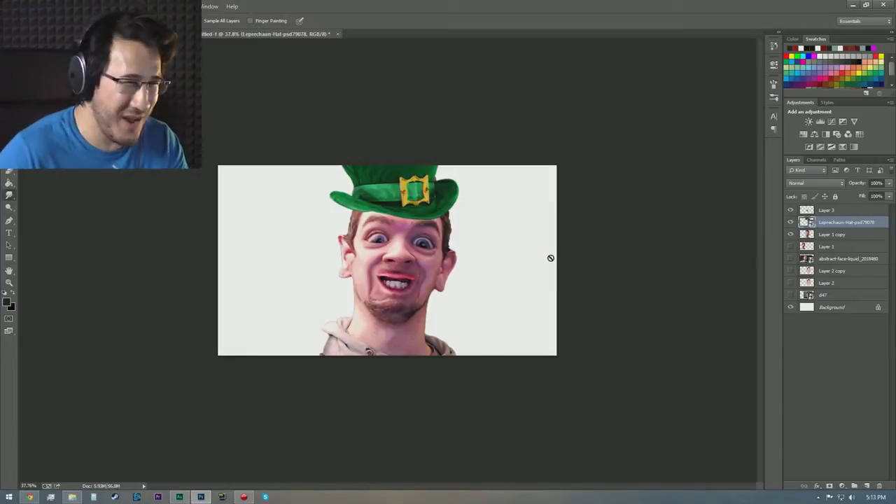
{"action": "left_click", "coordinate": [826, 210]}
{"action": "left_click_drag", "start_coordinate": [396, 276], "coordinate": [491, 236]}
{"action": "key", "text": "ctrl+z"}
{"action": "left_click_drag", "start_coordinate": [827, 210], "coordinate": [826, 228]}
{"action": "right_click", "coordinate": [820, 307]}
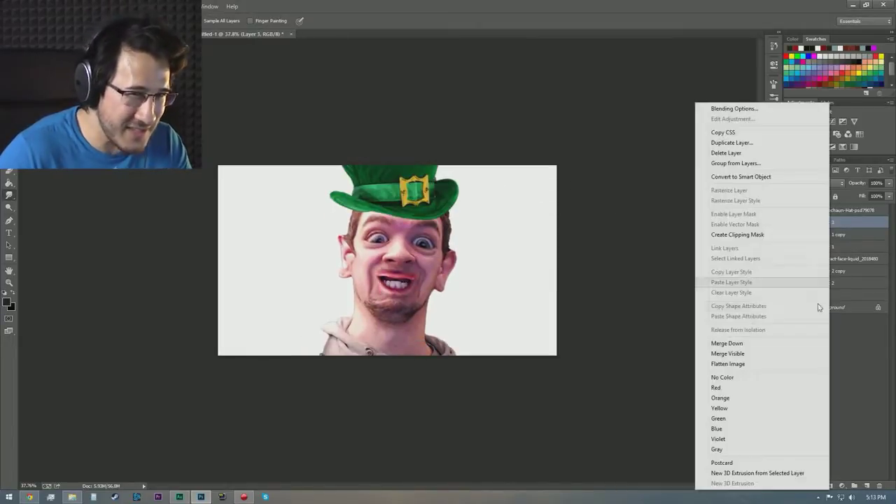
{"action": "left_click", "coordinate": [728, 343]}
Shrink the hat and face together and move them to the left.
{"action": "left_click", "coordinate": [840, 210], "text": "shift"}
{"action": "left_click_drag", "start_coordinate": [435, 194], "coordinate": [338, 210]}
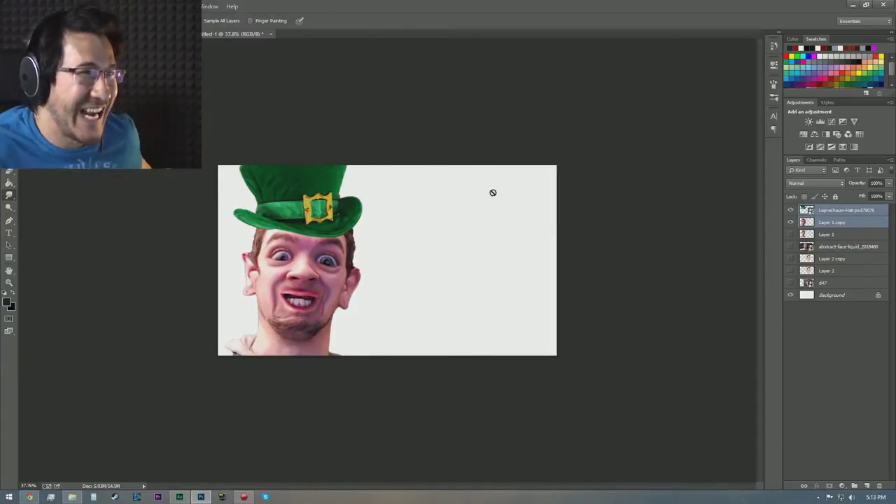
{"action": "scroll", "coordinate": [420, 252], "scroll_direction": "up", "scroll_amount": 1}
{"action": "mouse_move", "coordinate": [344, 319]}
{"action": "left_mouse_down"}
{"action": "mouse_move", "coordinate": [362, 300]}
{"action": "mouse_move", "coordinate": [353, 323]}
{"action": "mouse_move", "coordinate": [383, 278]}
{"action": "mouse_move", "coordinate": [362, 316]}
{"action": "mouse_move", "coordinate": [376, 287]}
{"action": "mouse_move", "coordinate": [404, 300]}
{"action": "mouse_move", "coordinate": [378, 288]}
{"action": "mouse_move", "coordinate": [391, 272]}
{"action": "mouse_move", "coordinate": [364, 315]}
{"action": "mouse_move", "coordinate": [358, 300]}
{"action": "mouse_move", "coordinate": [354, 308]}
{"action": "left_mouse_up"}
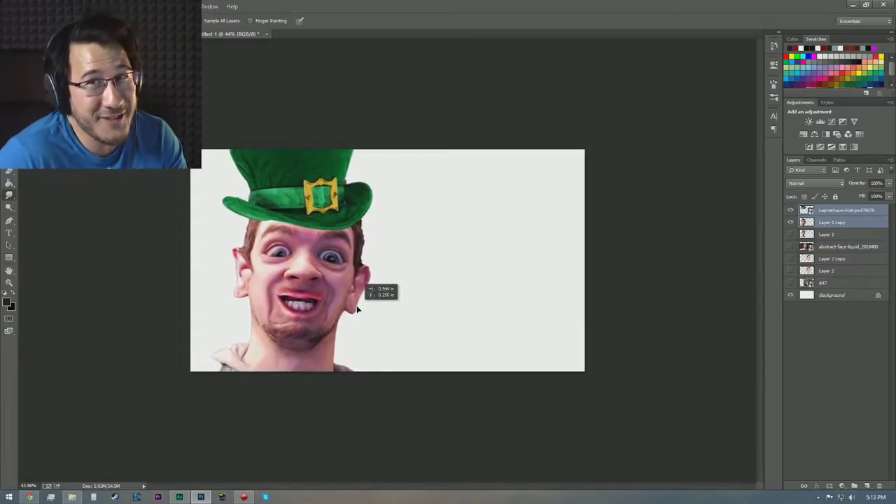
{"action": "key", "text": "ctrl+t"}
{"action": "left_click_drag", "start_coordinate": [383, 411], "coordinate": [313, 300]}
{"action": "left_click_drag", "start_coordinate": [282, 246], "coordinate": [297, 287]}
{"action": "key", "text": "Return"}
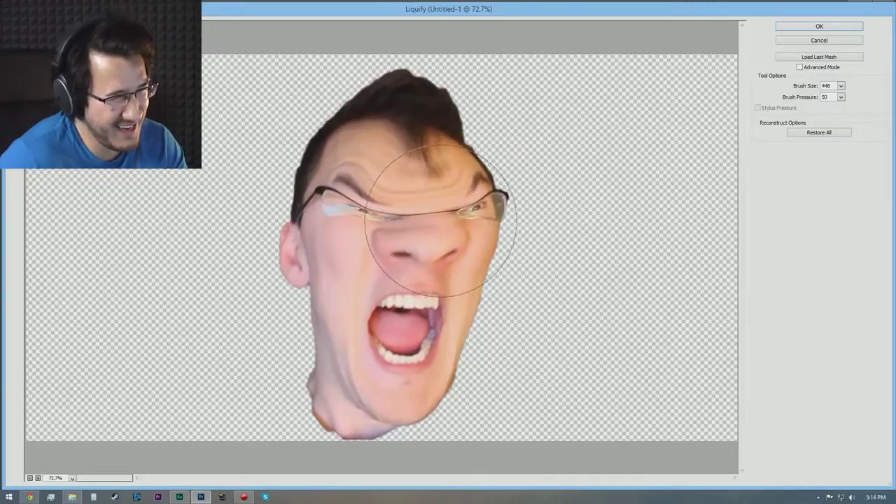
Liquify the glasses face's nose, twist its mouth, push the chin right, and apply.
{"action": "mouse_move", "coordinate": [440, 220]}
{"action": "left_mouse_down"}
{"action": "mouse_move", "coordinate": [416, 240]}
{"action": "mouse_move", "coordinate": [434, 259]}
{"action": "mouse_move", "coordinate": [420, 230]}
{"action": "mouse_move", "coordinate": [428, 215]}
{"action": "mouse_move", "coordinate": [421, 231]}
{"action": "mouse_move", "coordinate": [470, 201]}
{"action": "mouse_move", "coordinate": [470, 145]}
{"action": "mouse_move", "coordinate": [477, 210]}
{"action": "left_mouse_up"}
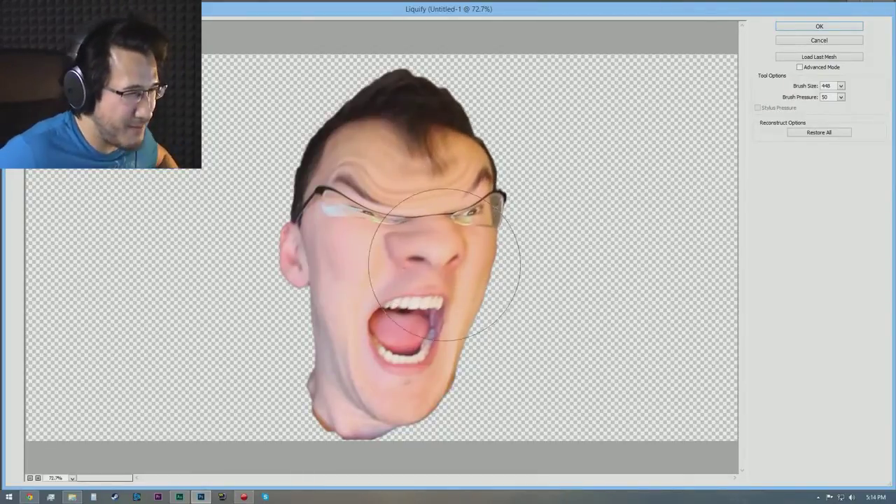
{"action": "mouse_move", "coordinate": [440, 281]}
{"action": "left_mouse_down"}
{"action": "mouse_move", "coordinate": [400, 330]}
{"action": "mouse_move", "coordinate": [420, 320]}
{"action": "mouse_move", "coordinate": [379, 336]}
{"action": "mouse_move", "coordinate": [390, 311]}
{"action": "left_mouse_up"}
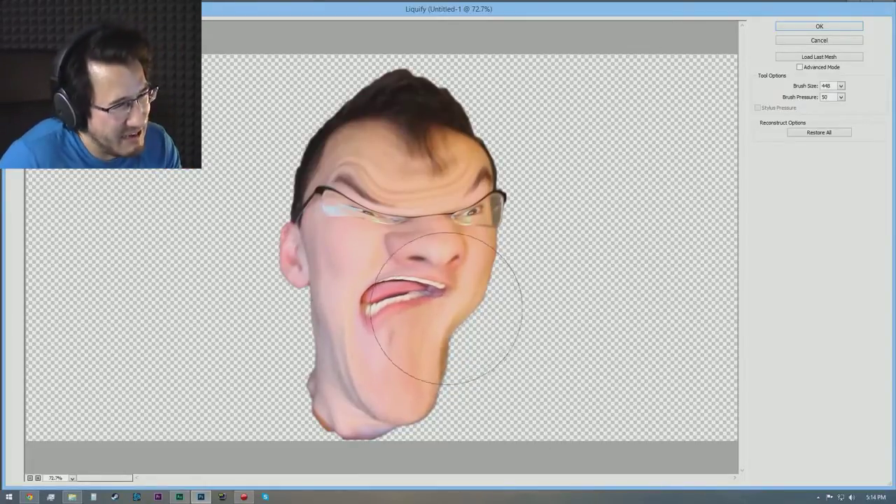
{"action": "left_click_drag", "start_coordinate": [450, 311], "coordinate": [497, 320]}
{"action": "key", "text": "Return"}
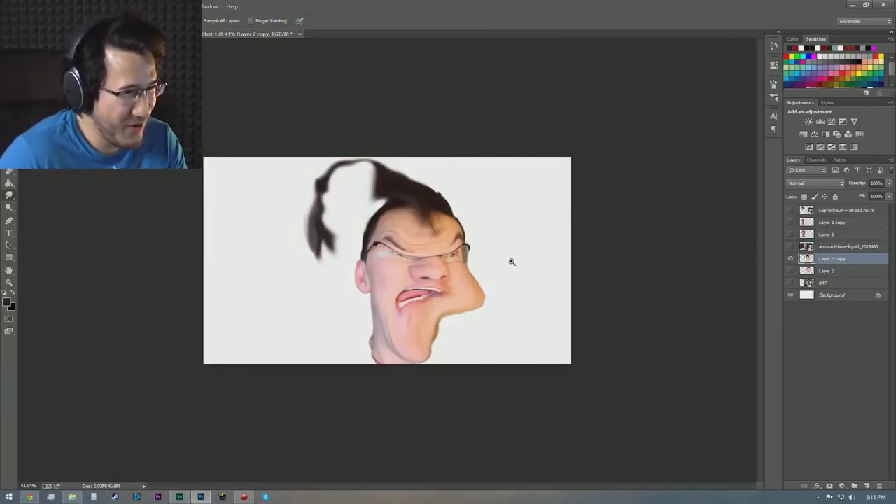
{"action": "scroll", "coordinate": [512, 262], "scroll_direction": "up", "scroll_amount": 2}
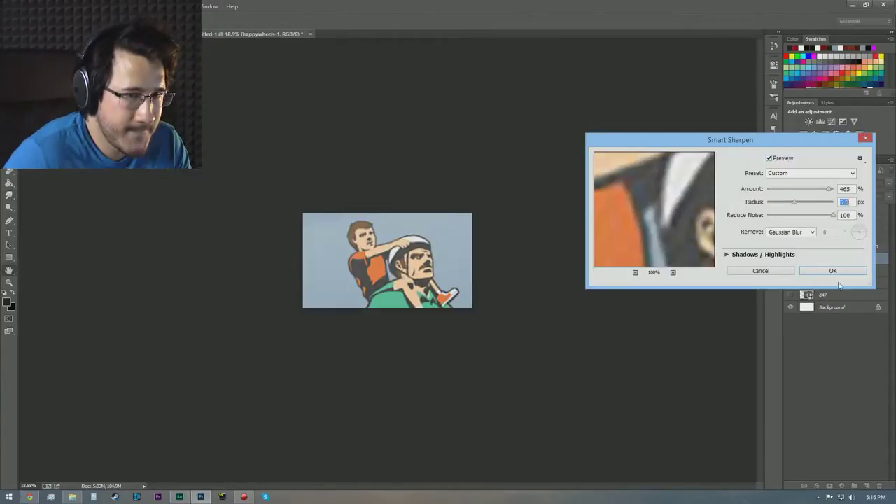
Show the hat and face layers, duplicate them and merge the copies into one.
{"action": "left_click_drag", "start_coordinate": [791, 222], "coordinate": [791, 210]}
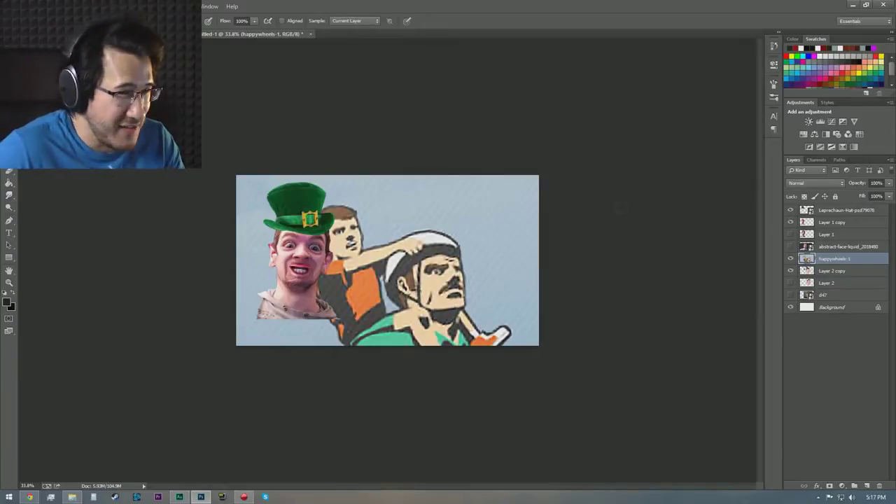
{"action": "scroll", "coordinate": [404, 261], "scroll_direction": "up", "scroll_amount": 1}
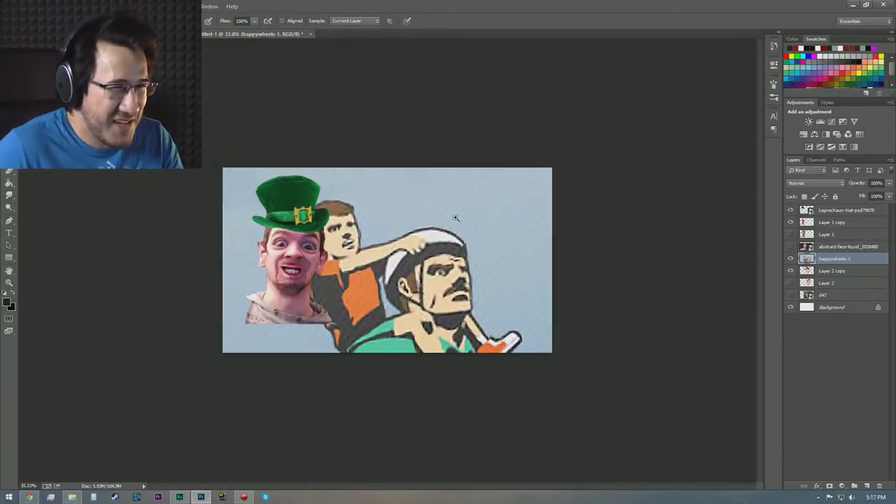
{"action": "scroll", "coordinate": [405, 261], "scroll_direction": "up", "scroll_amount": 2}
{"action": "left_click", "coordinate": [833, 210]}
{"action": "right_click", "coordinate": [840, 222]}
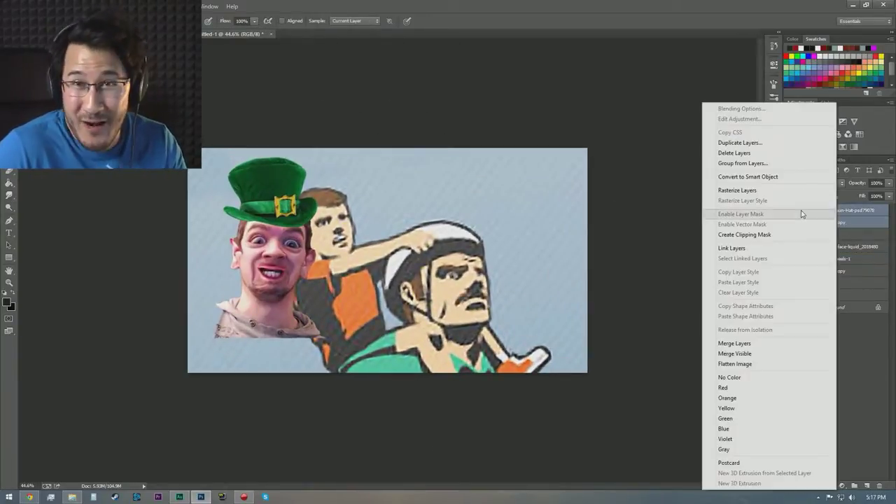
{"action": "left_click", "coordinate": [741, 142]}
{"action": "key", "text": "Return"}
{"action": "right_click", "coordinate": [851, 222]}
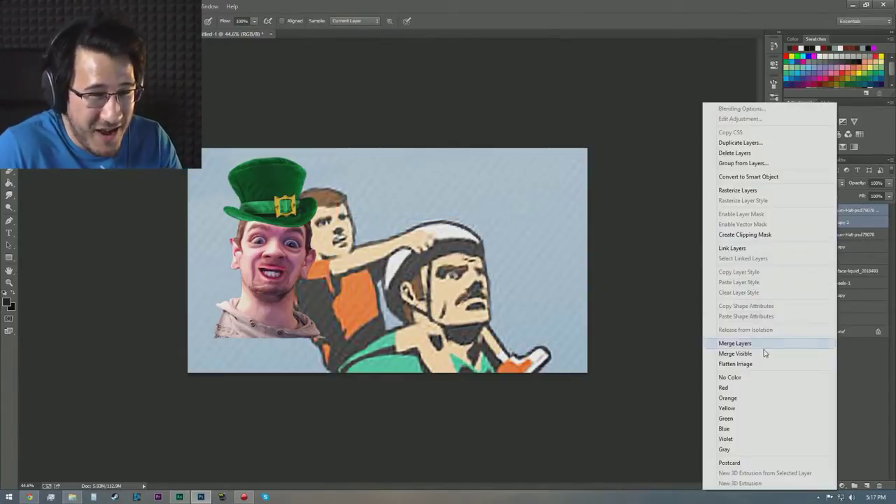
{"action": "left_click", "coordinate": [761, 344]}
{"action": "left_click", "coordinate": [791, 223]}
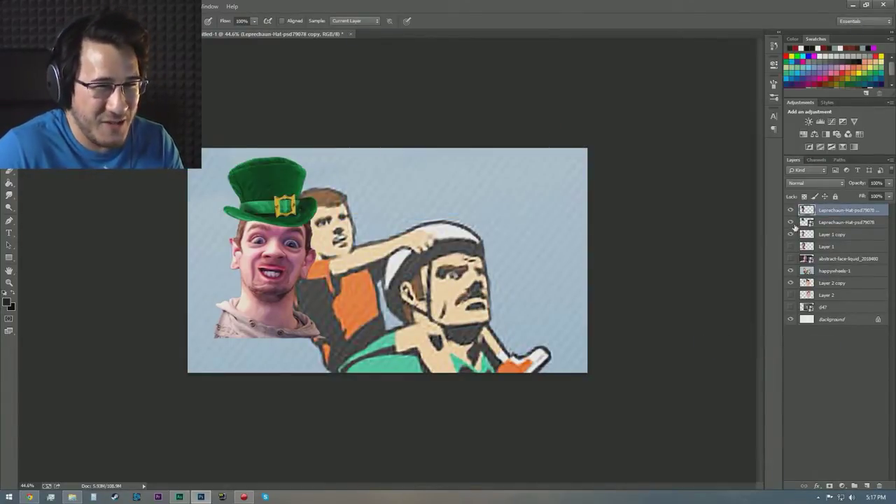
Fit the hat face onto the Happy Wheels boy's head and erase the collar.
{"action": "key", "text": "ctrl+t"}
{"action": "left_click_drag", "start_coordinate": [274, 252], "coordinate": [311, 238]}
{"action": "mouse_move", "coordinate": [378, 294]}
{"action": "left_mouse_down"}
{"action": "mouse_move", "coordinate": [406, 275]}
{"action": "mouse_move", "coordinate": [372, 186]}
{"action": "left_mouse_up"}
{"action": "key", "text": "Return"}
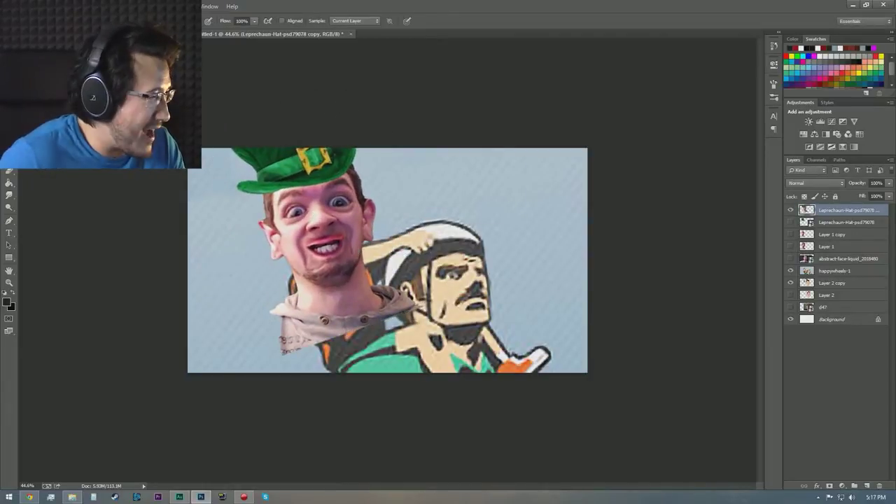
{"action": "left_click", "coordinate": [8, 170]}
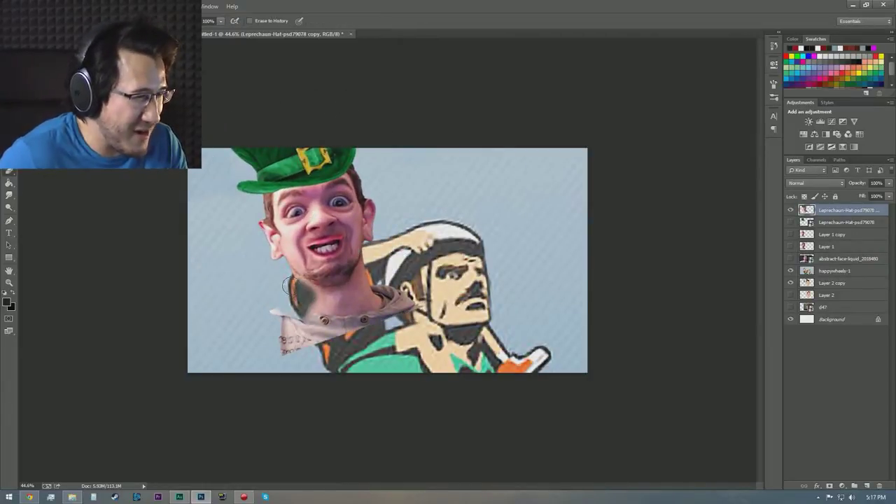
{"action": "left_click_drag", "start_coordinate": [312, 301], "coordinate": [226, 306]}
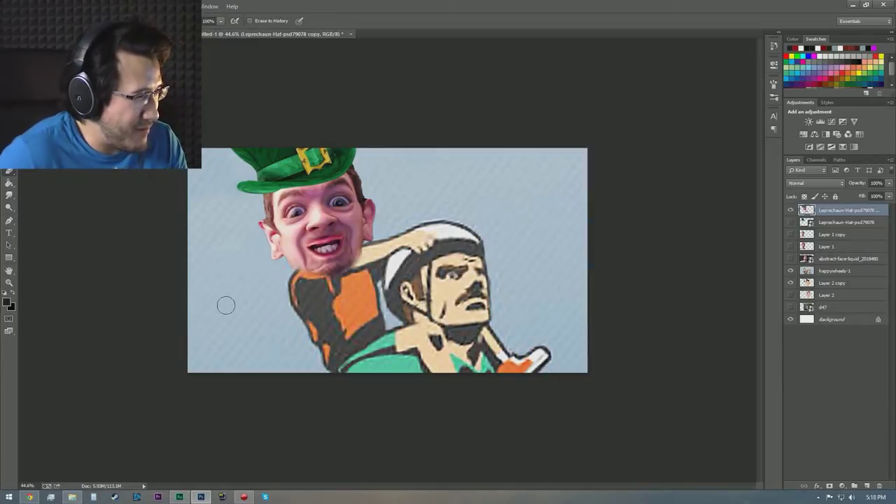
Move Layer 2 copy's warped glasses face above the scene and over the biker.
{"action": "scroll", "coordinate": [411, 299], "scroll_direction": "down", "scroll_amount": 2}
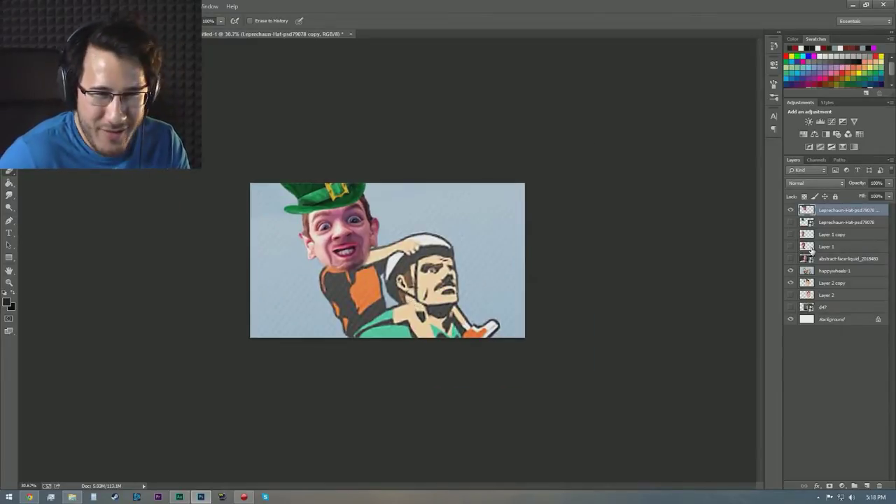
{"action": "left_click_drag", "start_coordinate": [826, 287], "coordinate": [830, 270]}
{"action": "left_click_drag", "start_coordinate": [452, 275], "coordinate": [484, 274]}
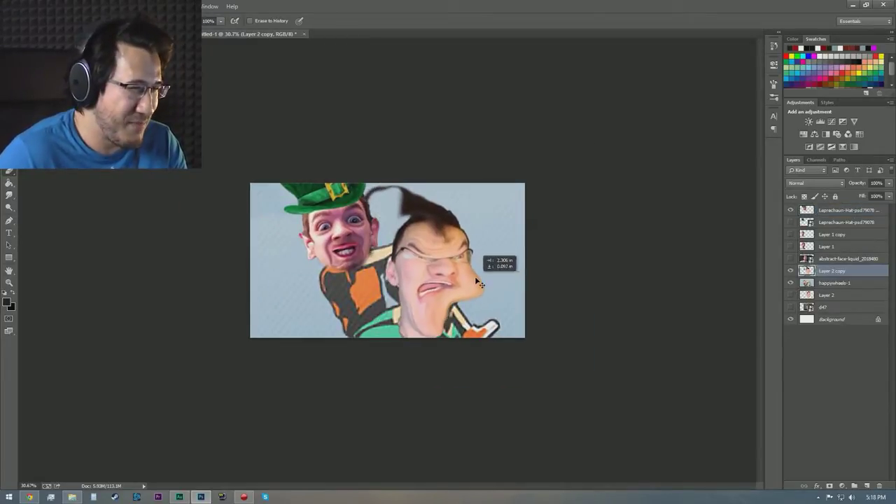
{"action": "scroll", "coordinate": [494, 280], "scroll_direction": "up", "scroll_amount": 2}
{"action": "scroll", "coordinate": [493, 280], "scroll_direction": "up", "scroll_amount": 1}
{"action": "left_click", "coordinate": [848, 210]}
{"action": "key", "text": "r"}
{"action": "scroll", "coordinate": [577, 152], "scroll_direction": "up", "scroll_amount": 2}
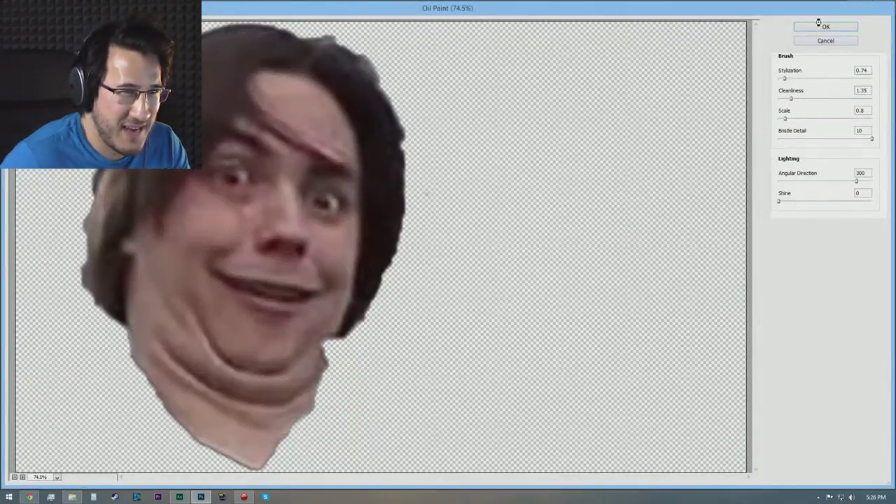
Apply Oil Paint and Smart Sharpen with a larger radius to the chubby face.
{"action": "left_click", "coordinate": [826, 26]}
{"action": "left_click", "coordinate": [151, 6]}
{"action": "left_click", "coordinate": [301, 188]}
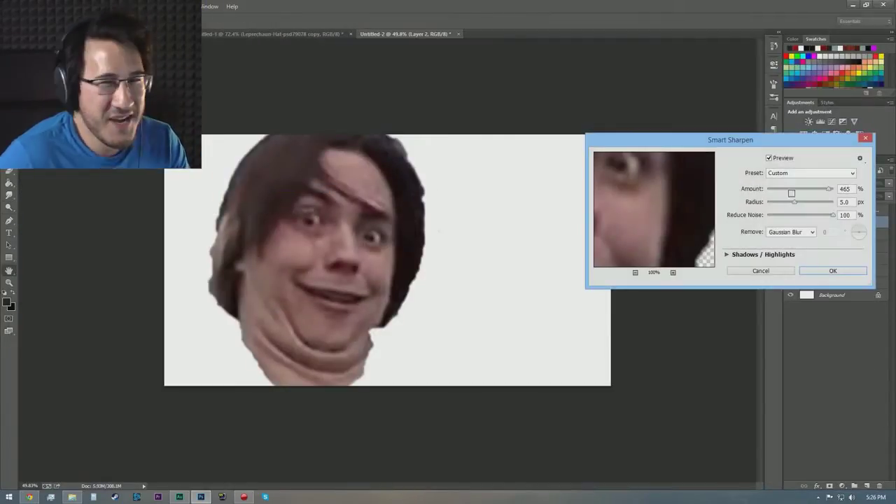
{"action": "left_click_drag", "start_coordinate": [794, 203], "coordinate": [802, 203]}
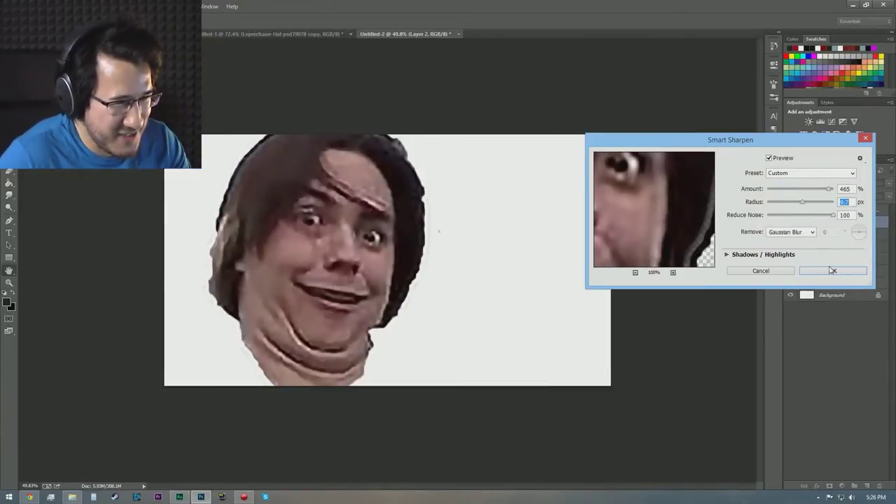
{"action": "key", "text": "Return"}
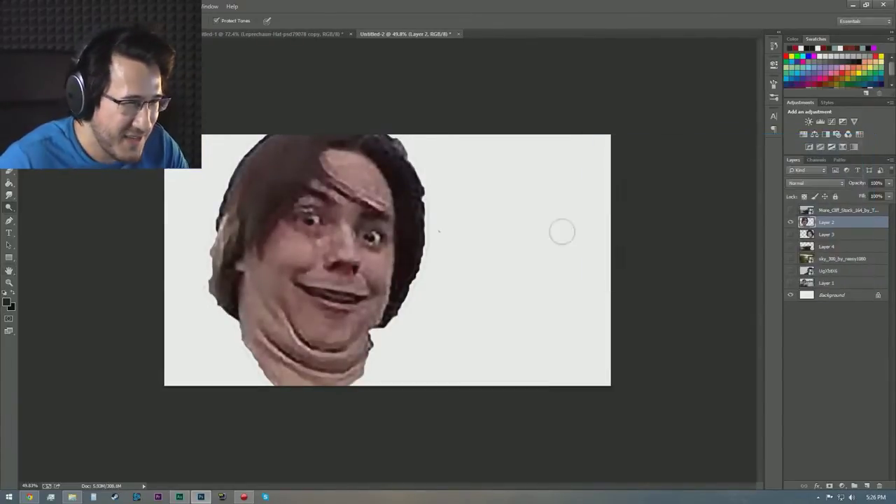
Distort the face with Smudge and Dodge into a wide-eyed leering grin.
{"action": "key", "text": "ctrl+minus"}
{"action": "scroll", "coordinate": [430, 226], "scroll_direction": "up", "scroll_amount": 3}
{"action": "key", "text": "r"}
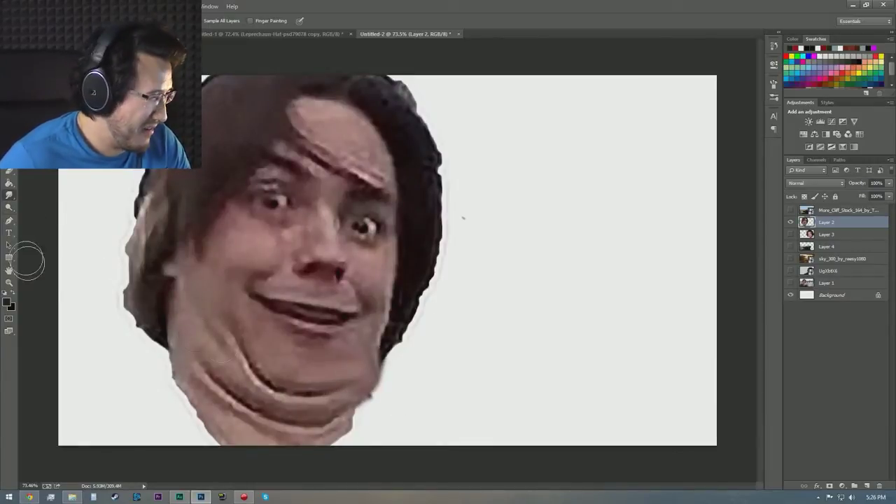
{"action": "key", "text": "o"}
{"action": "key", "text": "ctrl+minus"}
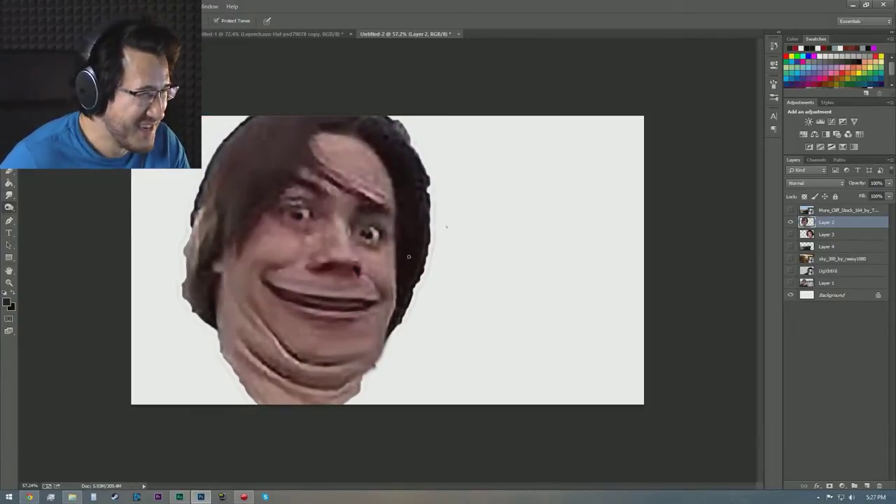
{"action": "scroll", "coordinate": [399, 208], "scroll_direction": "down", "scroll_amount": 3}
{"action": "scroll", "coordinate": [398, 208], "scroll_direction": "down", "scroll_amount": 4}
{"action": "scroll", "coordinate": [436, 219], "scroll_direction": "up", "scroll_amount": 5}
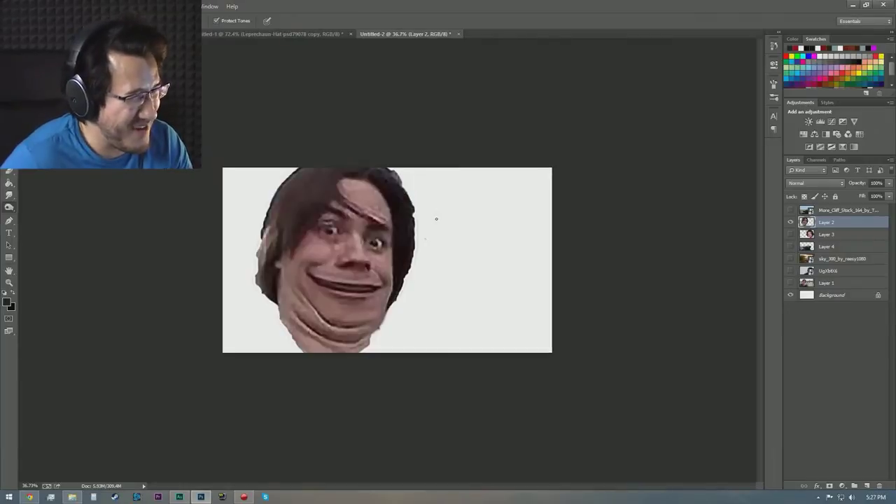
{"action": "scroll", "coordinate": [419, 252], "scroll_direction": "up", "scroll_amount": 3}
{"action": "scroll", "coordinate": [242, 271], "scroll_direction": "up", "scroll_amount": 2}
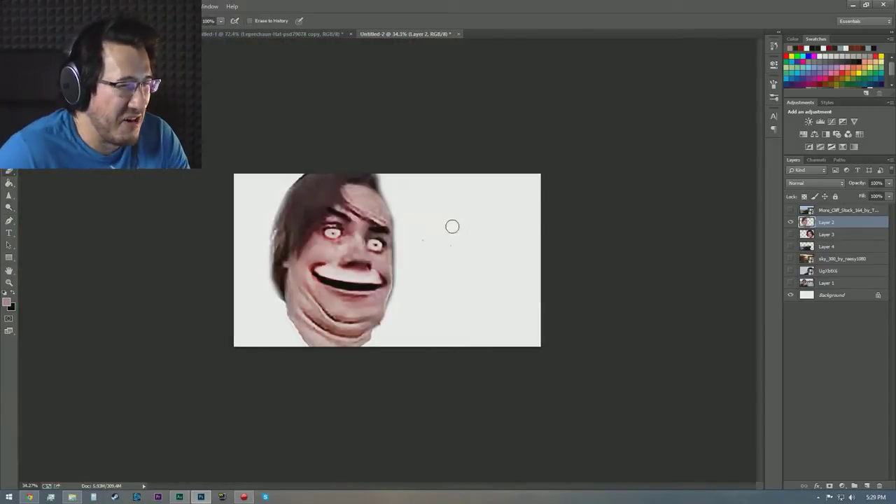
Erase stray marks on the white background and swap to the curly-haired face layer.
{"action": "left_click_drag", "start_coordinate": [452, 226], "coordinate": [437, 208]}
{"action": "scroll", "coordinate": [378, 238], "scroll_direction": "up", "scroll_amount": 3}
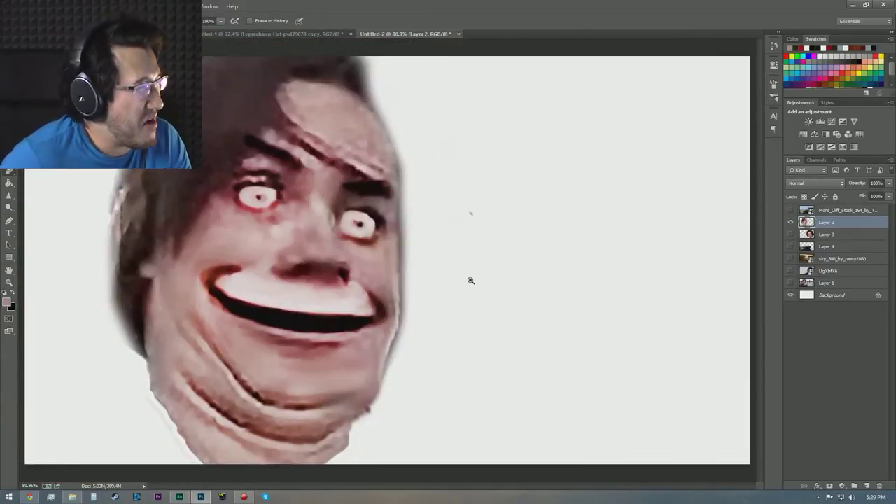
{"action": "scroll", "coordinate": [392, 278], "scroll_direction": "down", "scroll_amount": 3}
{"action": "left_click", "coordinate": [791, 222]}
{"action": "scroll", "coordinate": [552, 237], "scroll_direction": "up", "scroll_amount": 3}
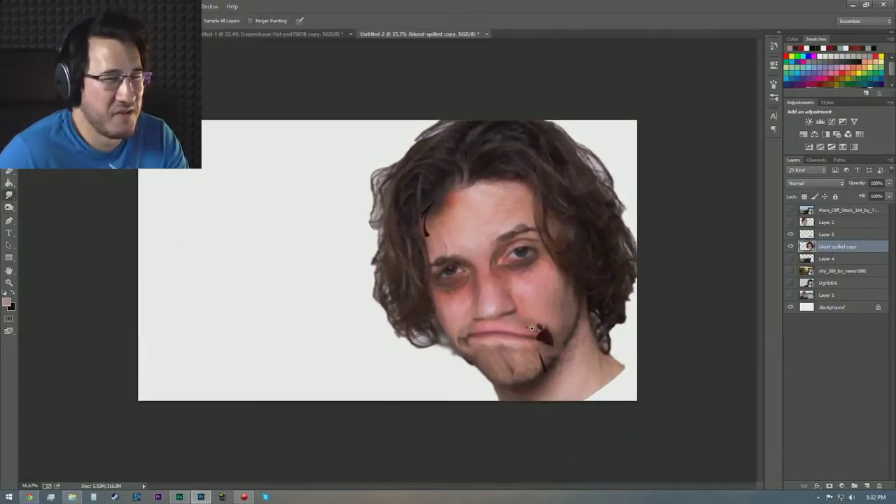
Inspect the bruised, bloodied curly-haired face, then open Filter > Liquify to warp it.
{"action": "scroll", "coordinate": [588, 320], "scroll_direction": "up", "scroll_amount": 2}
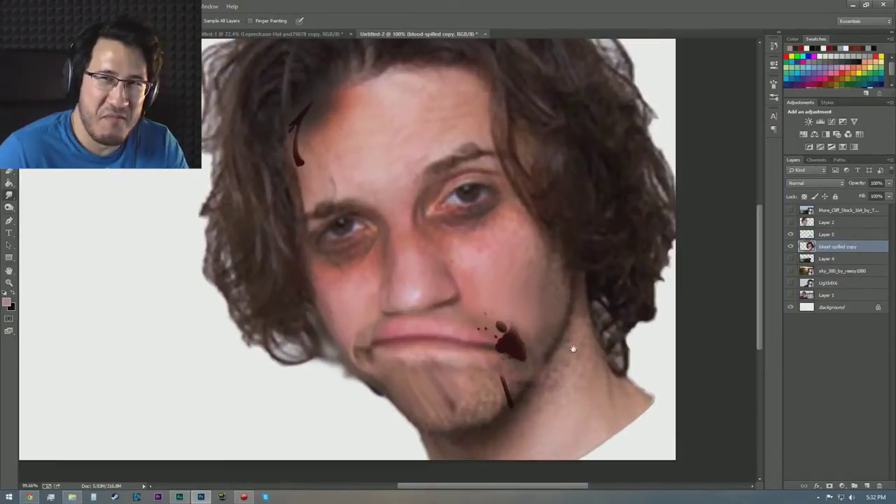
{"action": "scroll", "coordinate": [572, 348], "scroll_direction": "down", "scroll_amount": 1}
{"action": "scroll", "coordinate": [512, 330], "scroll_direction": "down", "scroll_amount": 4}
{"action": "scroll", "coordinate": [411, 216], "scroll_direction": "up", "scroll_amount": 3}
{"action": "scroll", "coordinate": [456, 216], "scroll_direction": "up", "scroll_amount": 1}
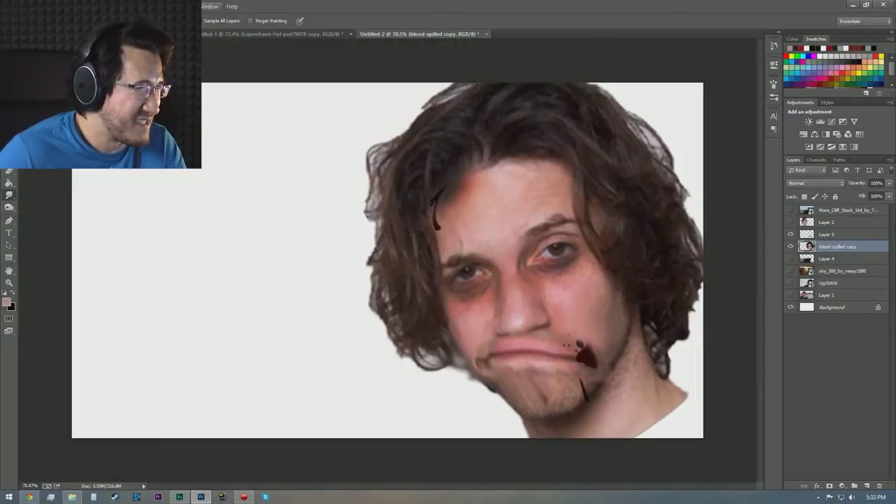
{"action": "left_click", "coordinate": [150, 6]}
{"action": "left_click", "coordinate": [236, 80]}
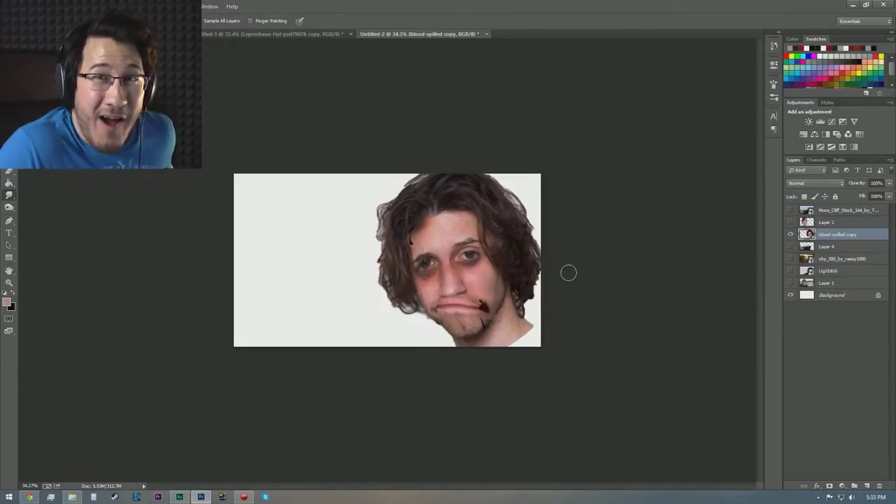
Scale Layer 5's baby with its face shorter and rightward, then show Layer 2 copy.
{"action": "left_click", "coordinate": [791, 222]}
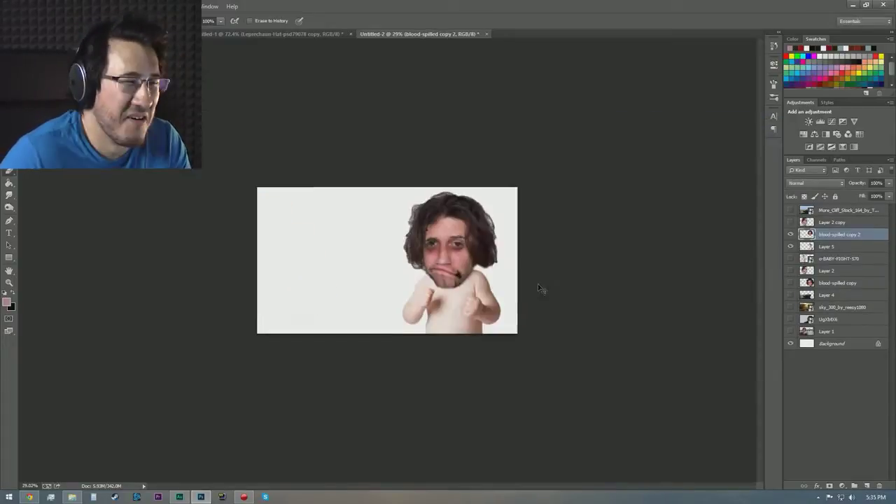
{"action": "left_click", "coordinate": [828, 246], "text": "ctrl"}
{"action": "key", "text": "ctrl+t"}
{"action": "left_click_drag", "start_coordinate": [560, 480], "coordinate": [573, 382]}
{"action": "key", "text": "Return"}
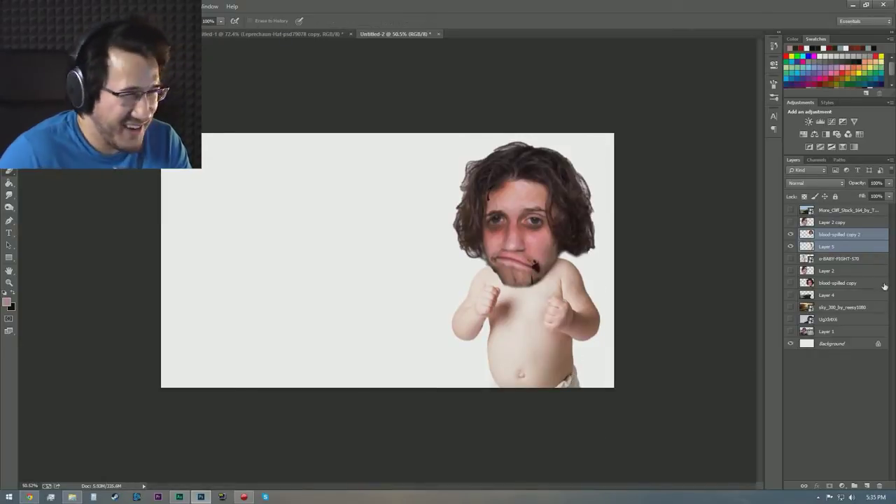
{"action": "left_click", "coordinate": [832, 222]}
{"action": "left_click", "coordinate": [791, 222]}
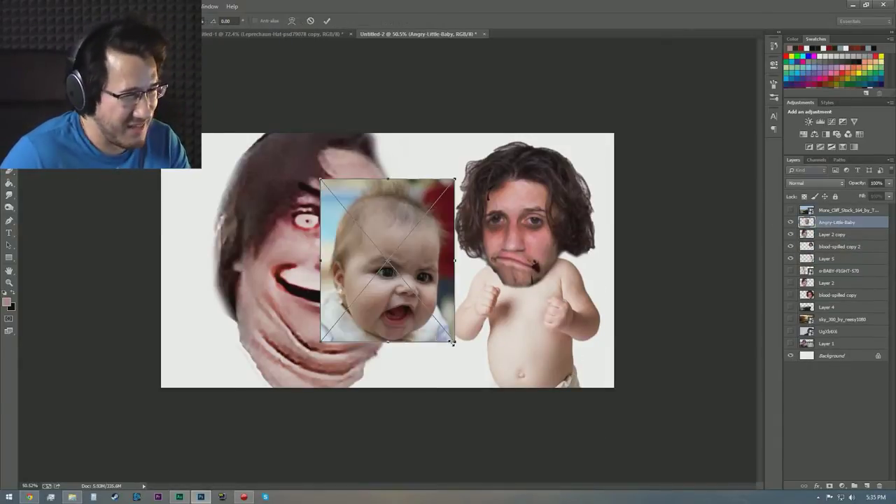
Place the angry baby photo between the faces and show the cartoon-eyes layer.
{"action": "left_click_drag", "start_coordinate": [416, 352], "coordinate": [448, 341]}
{"action": "key", "text": "Return"}
{"action": "key", "text": "e"}
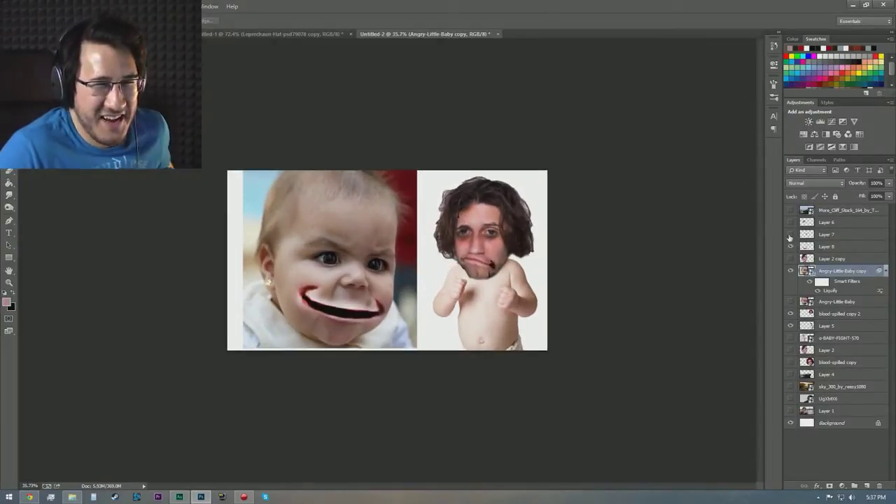
{"action": "left_click", "coordinate": [792, 225]}
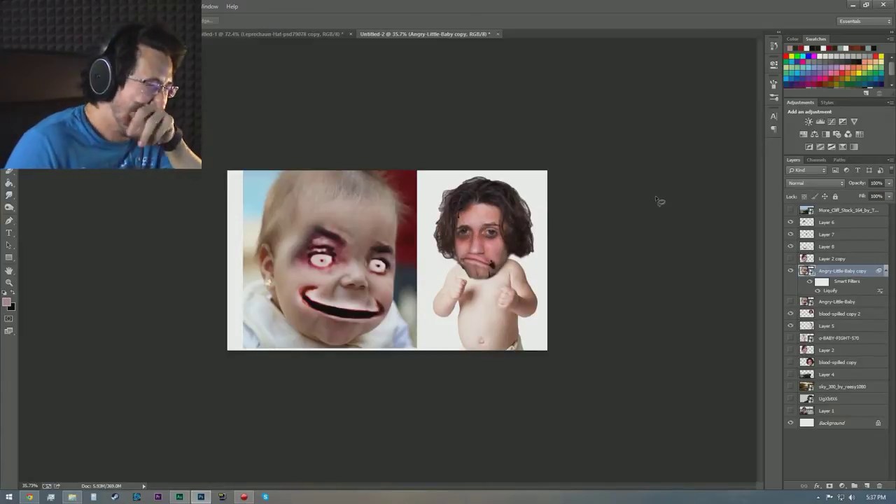
{"action": "right_click", "coordinate": [829, 269]}
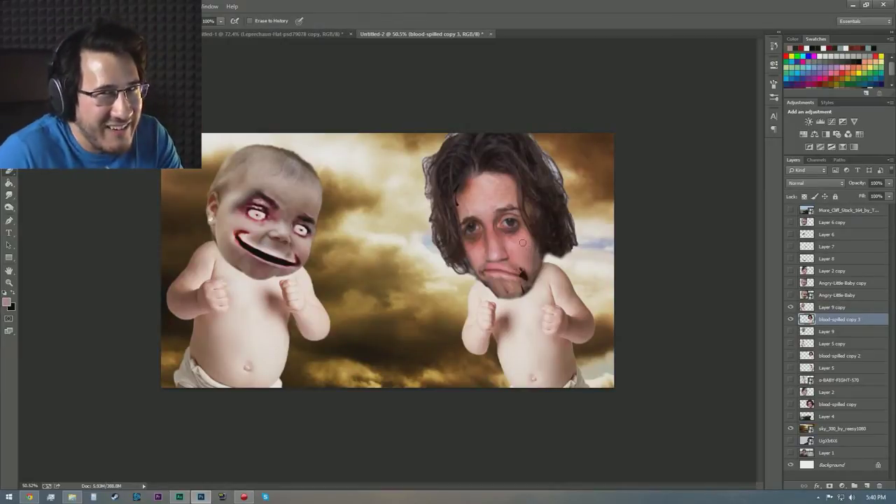
Zoom in on the baby fight scene to check the lightning and glow.
{"action": "key", "text": "ctrl+plus"}
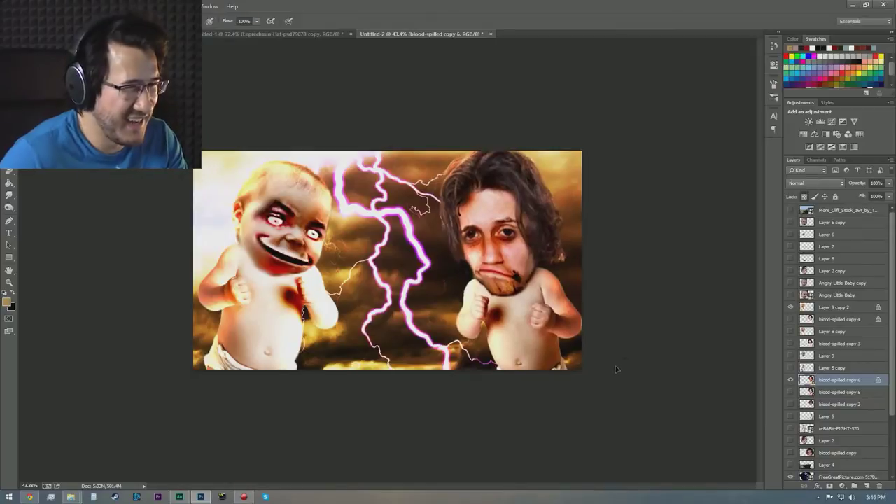
{"action": "scroll", "coordinate": [616, 369], "scroll_direction": "down", "scroll_amount": 3}
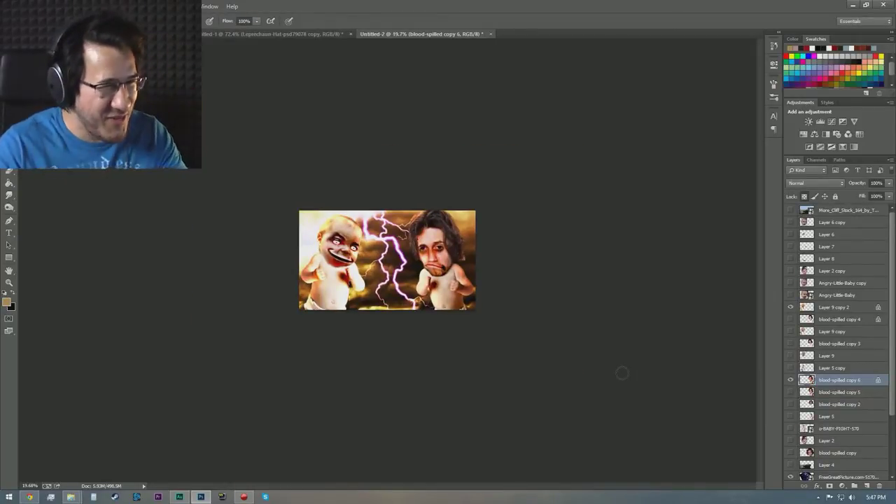
{"action": "scroll", "coordinate": [622, 373], "scroll_direction": "up", "scroll_amount": 5}
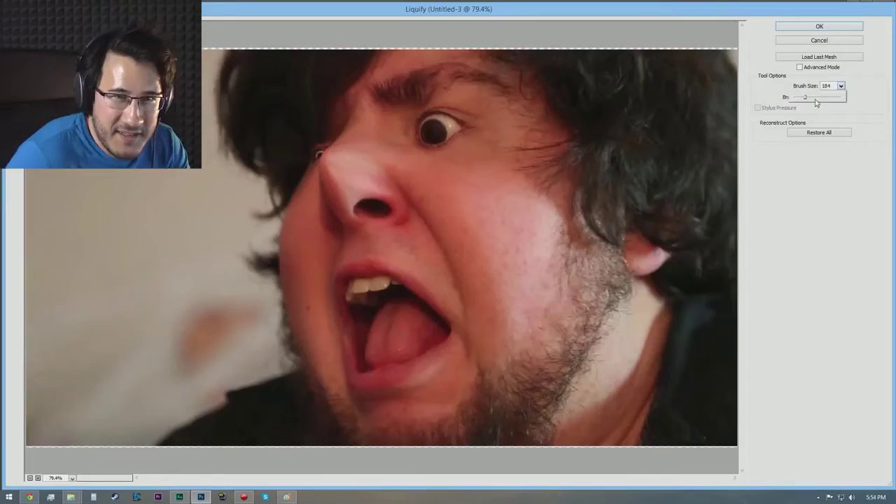
Liquify-warp the face's nose, eye and mouth on the eagle still.
{"action": "mouse_move", "coordinate": [364, 210]}
{"action": "left_mouse_down"}
{"action": "mouse_move", "coordinate": [400, 200]}
{"action": "mouse_move", "coordinate": [430, 370]}
{"action": "mouse_move", "coordinate": [361, 291]}
{"action": "left_mouse_up"}
Apply the warp, then lasso the face, feather it in Refine Edge and copy it to a new layer.
{"action": "key", "text": "Return"}
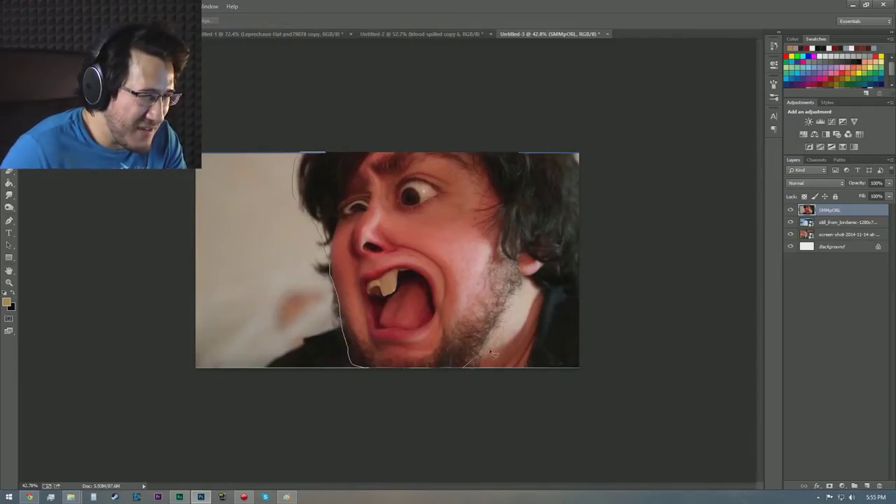
{"action": "left_click_drag", "start_coordinate": [541, 171], "coordinate": [309, 152]}
{"action": "key", "text": "ctrl+alt+r"}
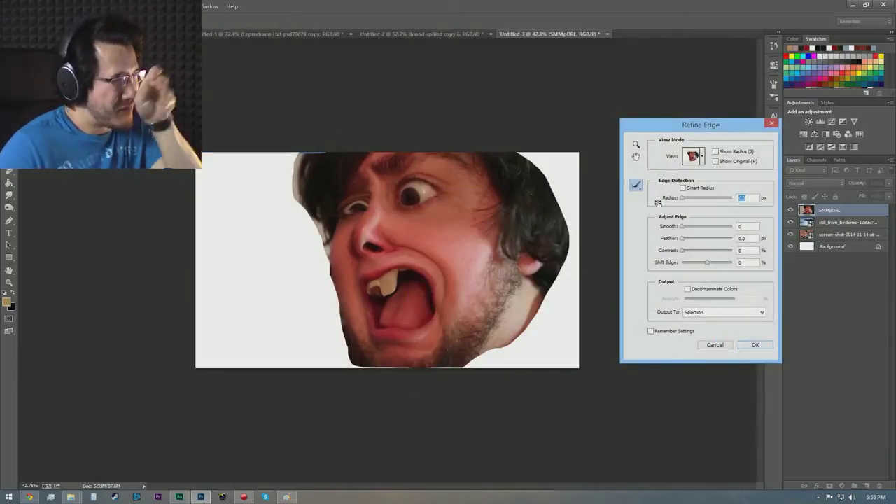
{"action": "left_click_drag", "start_coordinate": [683, 239], "coordinate": [711, 240]}
{"action": "left_click", "coordinate": [755, 344]}
{"action": "key", "text": "ctrl+j"}
Scale and move the face copy down onto the left eagle.
{"action": "key", "text": "ctrl+t"}
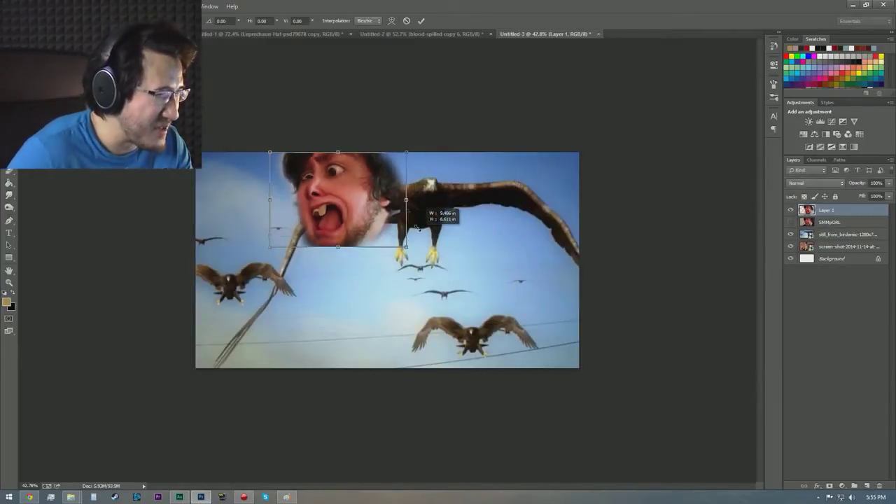
{"action": "mouse_move", "coordinate": [383, 191]}
{"action": "left_mouse_down"}
{"action": "mouse_move", "coordinate": [303, 280]}
{"action": "mouse_move", "coordinate": [248, 261]}
{"action": "mouse_move", "coordinate": [242, 273]}
{"action": "left_mouse_up"}
{"action": "key", "text": "Return"}
{"action": "scroll", "coordinate": [242, 273], "scroll_direction": "up", "scroll_amount": 5}
{"action": "scroll", "coordinate": [255, 247], "scroll_direction": "up", "scroll_amount": 3}
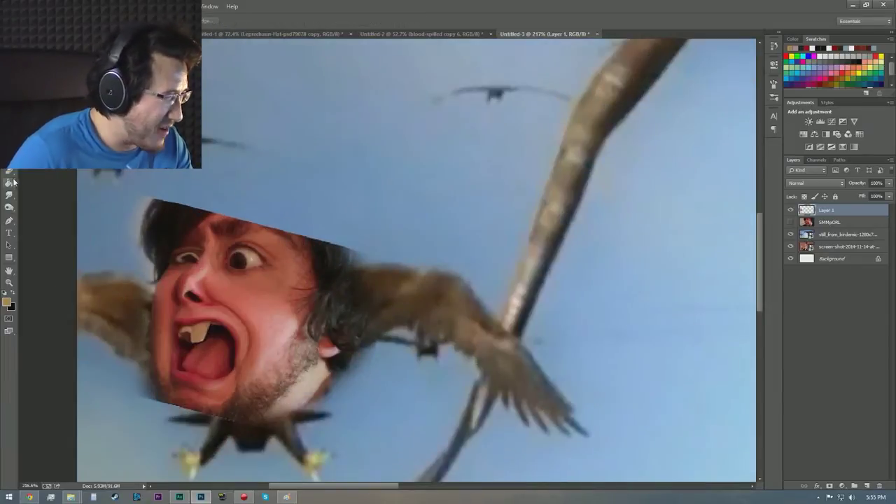
Erase the face's hair so the eagle's wing shows through.
{"action": "key", "text": "e"}
{"action": "mouse_move", "coordinate": [347, 236]}
{"action": "left_mouse_down"}
{"action": "mouse_move", "coordinate": [273, 455]}
{"action": "mouse_move", "coordinate": [294, 392]}
{"action": "mouse_move", "coordinate": [155, 400]}
{"action": "left_mouse_up"}
{"action": "scroll", "coordinate": [260, 355], "scroll_direction": "down", "scroll_amount": 4}
{"action": "scroll", "coordinate": [260, 355], "scroll_direction": "down", "scroll_amount": 5}
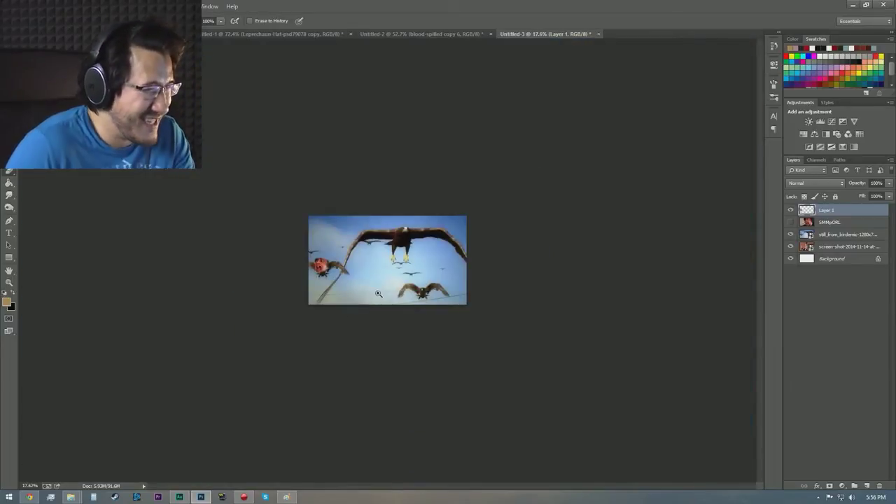
{"action": "scroll", "coordinate": [322, 330], "scroll_direction": "up", "scroll_amount": 2}
{"action": "scroll", "coordinate": [391, 308], "scroll_direction": "up", "scroll_amount": 4}
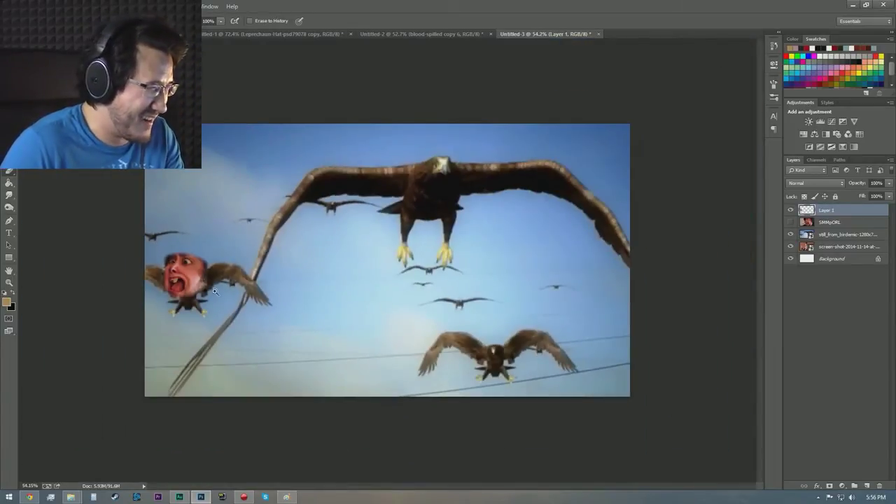
Shrink, tilt and place the many-eyed head onto the large top eagle.
{"action": "scroll", "coordinate": [556, 244], "scroll_direction": "down", "scroll_amount": 3}
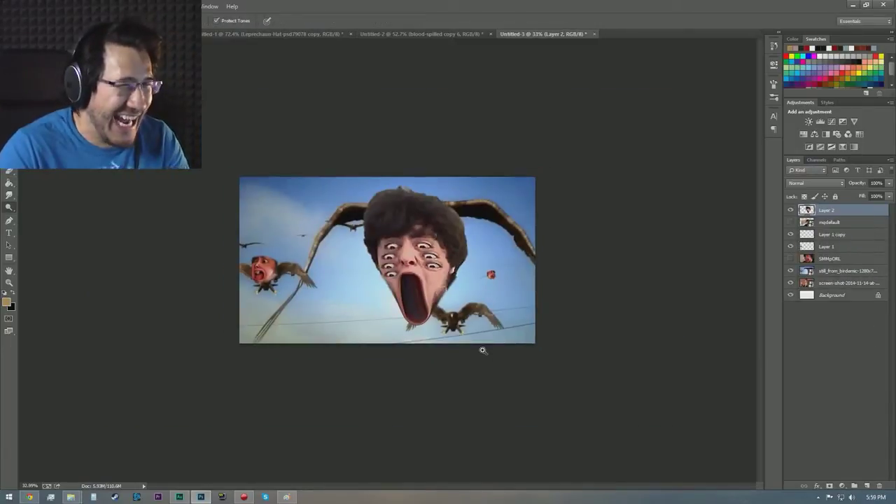
{"action": "scroll", "coordinate": [480, 350], "scroll_direction": "up", "scroll_amount": 4}
{"action": "scroll", "coordinate": [549, 323], "scroll_direction": "down", "scroll_amount": 1}
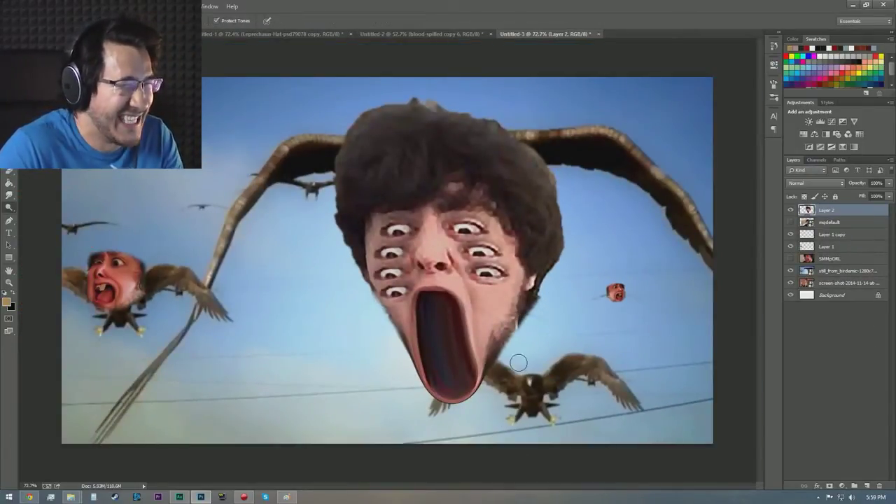
{"action": "scroll", "coordinate": [490, 336], "scroll_direction": "up", "scroll_amount": 1}
{"action": "scroll", "coordinate": [427, 284], "scroll_direction": "down", "scroll_amount": 2}
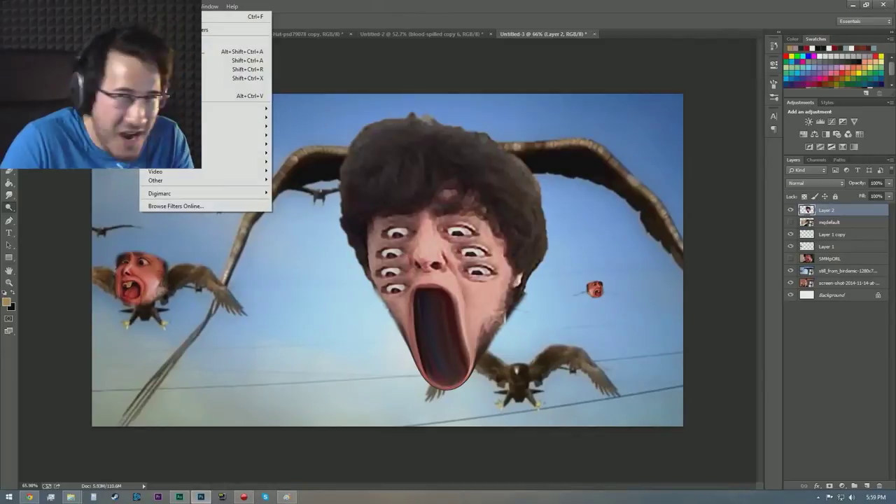
{"action": "left_click", "coordinate": [231, 58]}
{"action": "left_click_drag", "start_coordinate": [614, 304], "coordinate": [475, 190]}
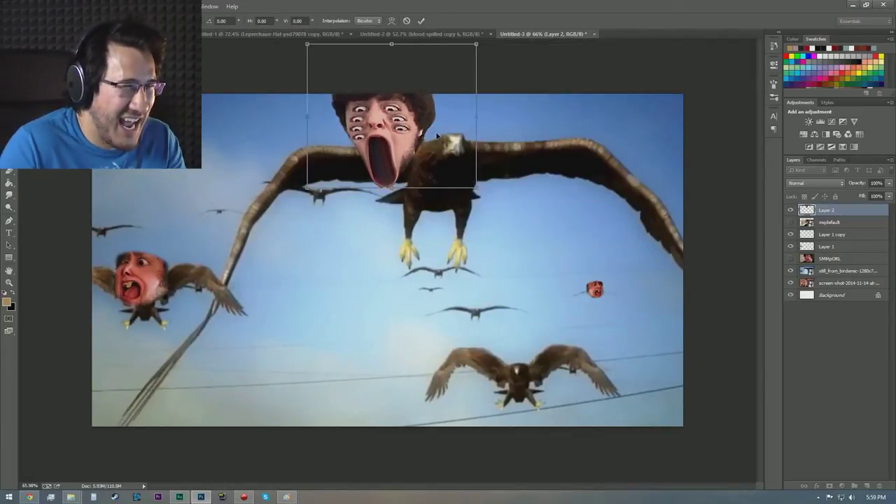
{"action": "left_click_drag", "start_coordinate": [421, 140], "coordinate": [484, 173]}
{"action": "mouse_move", "coordinate": [568, 245]}
{"action": "left_mouse_down"}
{"action": "mouse_move", "coordinate": [504, 231]}
{"action": "mouse_move", "coordinate": [489, 190]}
{"action": "mouse_move", "coordinate": [503, 261]}
{"action": "mouse_move", "coordinate": [452, 261]}
{"action": "left_mouse_up"}
{"action": "key", "text": "Return"}
Paste the new face photo and move it to the right side.
{"action": "key", "text": "ctrl+v"}
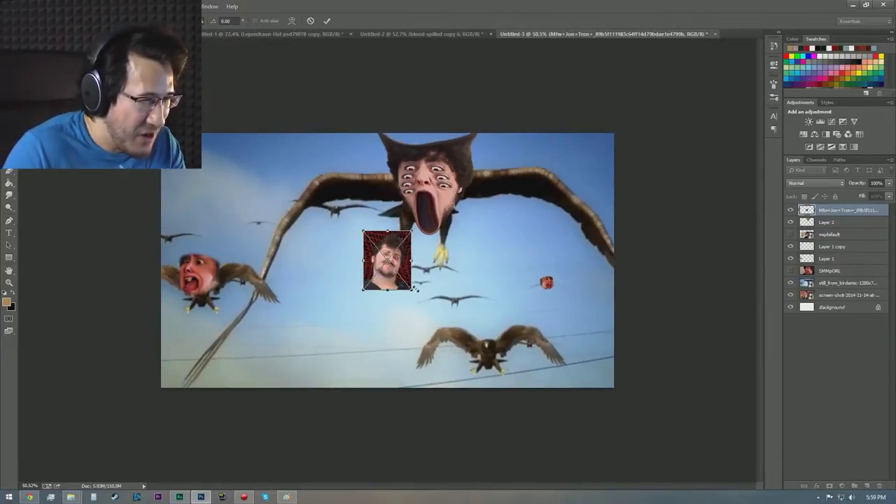
{"action": "left_click_drag", "start_coordinate": [374, 245], "coordinate": [402, 253]}
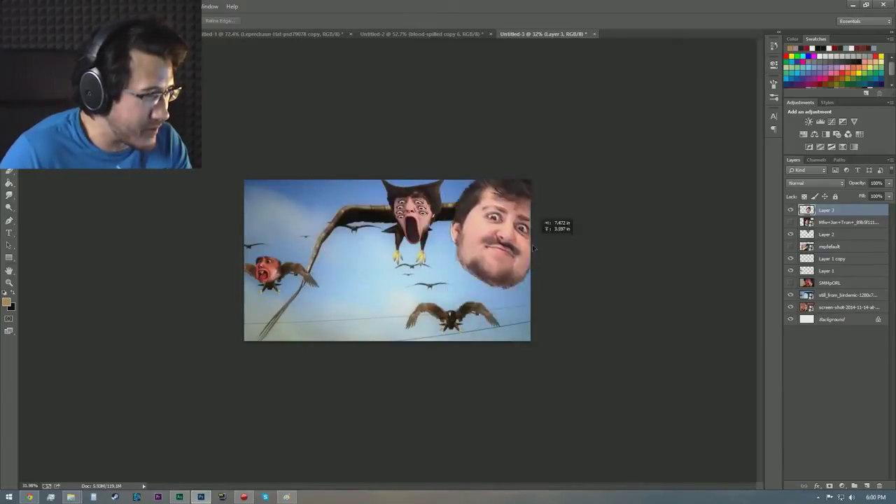
{"action": "left_click_drag", "start_coordinate": [416, 245], "coordinate": [530, 264]}
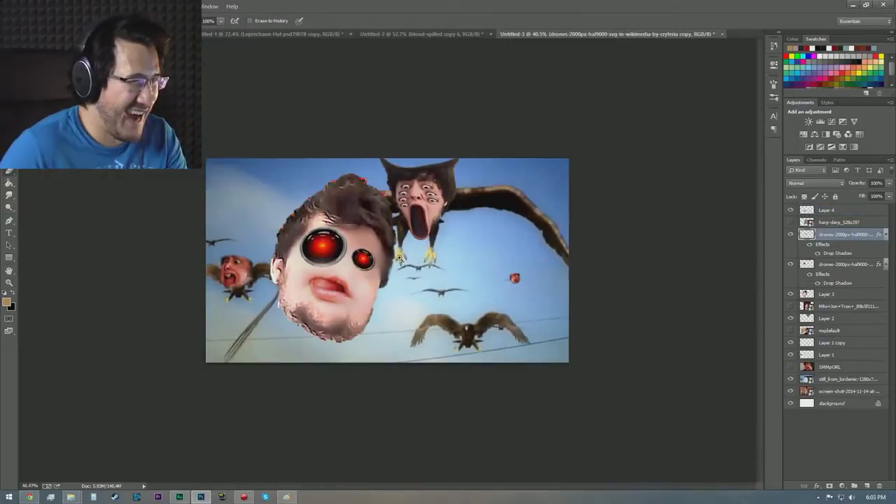
Merge the drones eye layers and the face into one red-eyed face layer.
{"action": "right_click", "coordinate": [846, 284]}
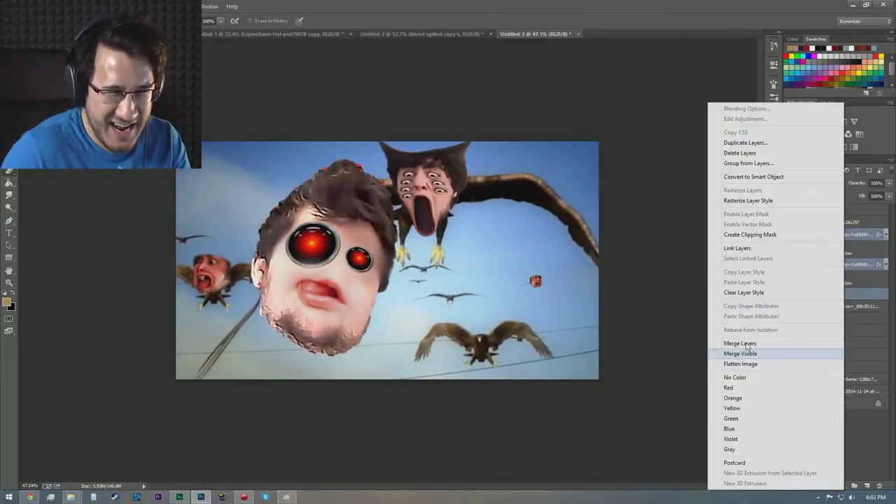
{"action": "left_click", "coordinate": [834, 350]}
{"action": "right_click", "coordinate": [829, 223]}
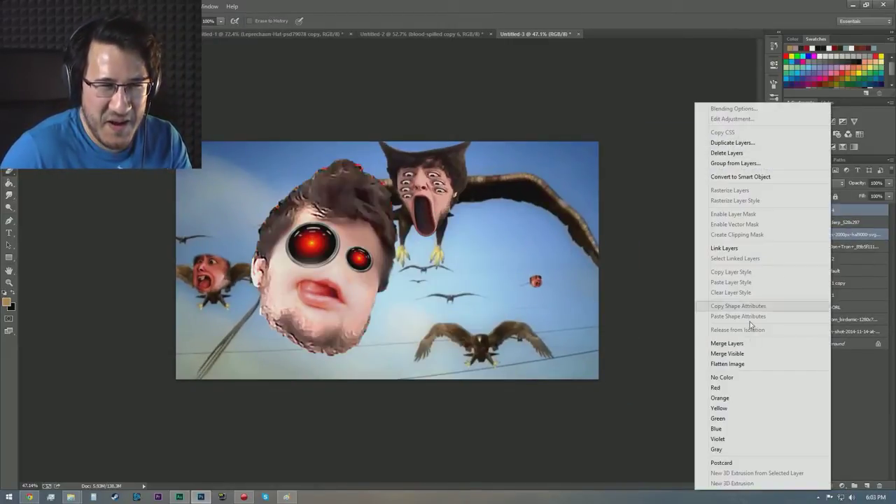
{"action": "left_click", "coordinate": [812, 320]}
Shrink the red-eyed face and move it onto the lower eagle.
{"action": "key", "text": "ctrl+t"}
{"action": "left_click_drag", "start_coordinate": [428, 358], "coordinate": [453, 293]}
{"action": "left_click_drag", "start_coordinate": [374, 255], "coordinate": [483, 322]}
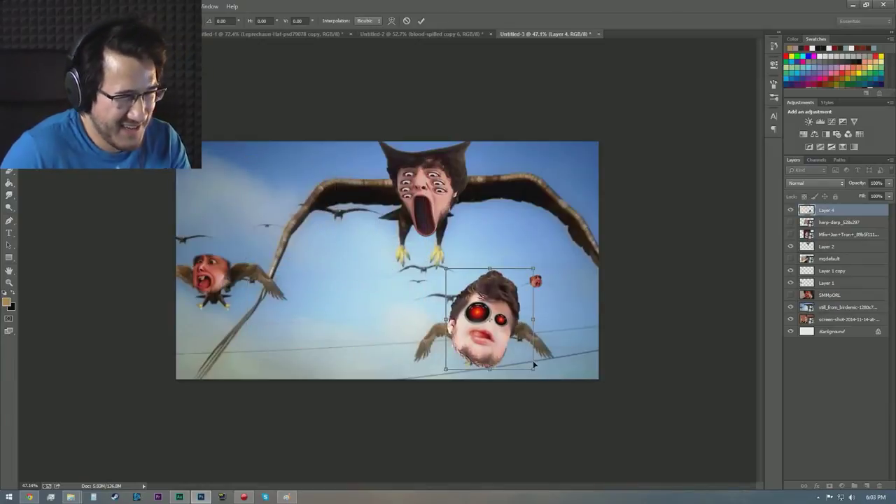
{"action": "left_click_drag", "start_coordinate": [536, 364], "coordinate": [522, 339]}
{"action": "key", "text": "Return"}
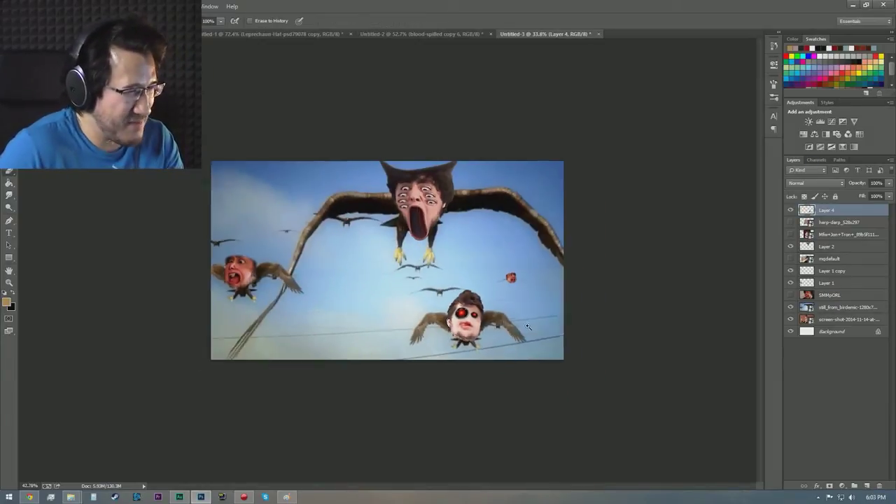
{"action": "scroll", "coordinate": [506, 330], "scroll_direction": "down", "scroll_amount": 3}
{"action": "scroll", "coordinate": [506, 330], "scroll_direction": "up", "scroll_amount": 5}
Alt-drag a small copy of the face onto a distant bird, then return to Untitled-2.
{"action": "mouse_move", "coordinate": [579, 410]}
{"action": "left_mouse_down"}
{"action": "mouse_move", "coordinate": [436, 290]}
{"action": "mouse_move", "coordinate": [420, 259]}
{"action": "left_mouse_up"}
{"action": "key", "text": "ctrl+t"}
{"action": "mouse_move", "coordinate": [428, 294]}
{"action": "left_mouse_down"}
{"action": "mouse_move", "coordinate": [381, 218]}
{"action": "mouse_move", "coordinate": [399, 246]}
{"action": "left_mouse_up"}
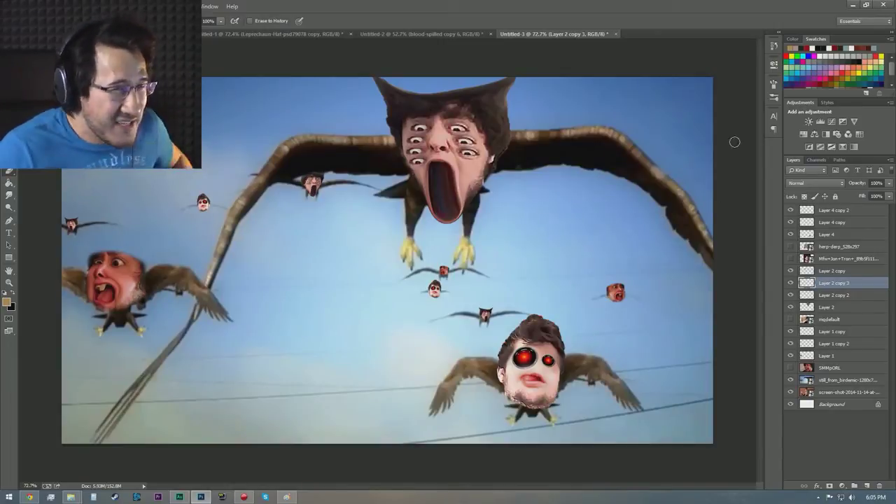
{"action": "left_click", "coordinate": [420, 34]}
{"action": "scroll", "coordinate": [530, 156], "scroll_direction": "up", "scroll_amount": 2}
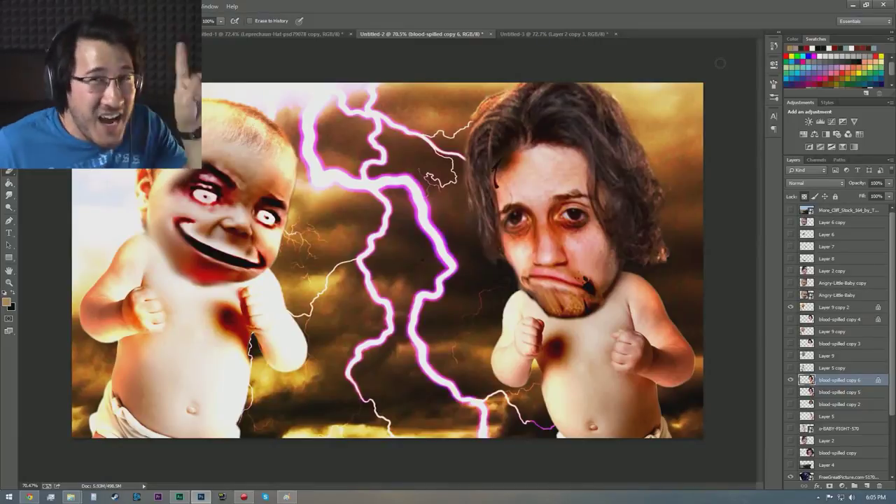
View the Untitled-1 leprechaun composite, then return to the Untitled-3 eagle scene.
{"action": "left_click", "coordinate": [312, 33]}
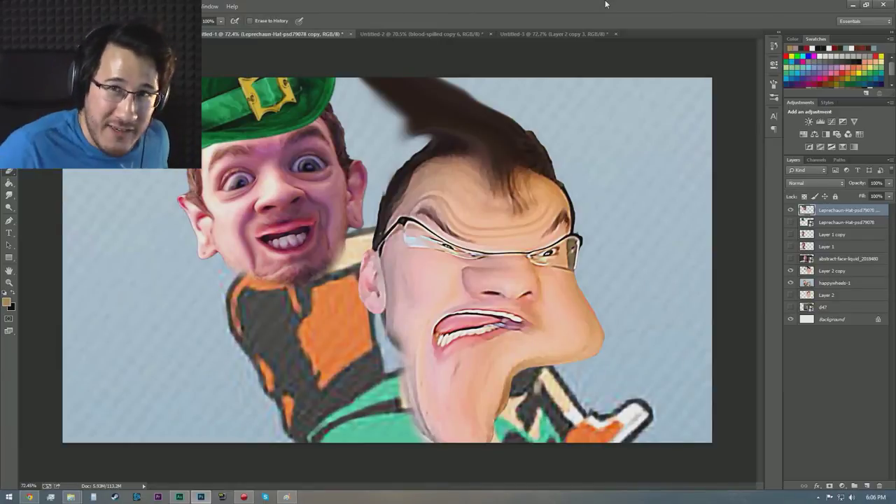
{"action": "left_click", "coordinate": [553, 33]}
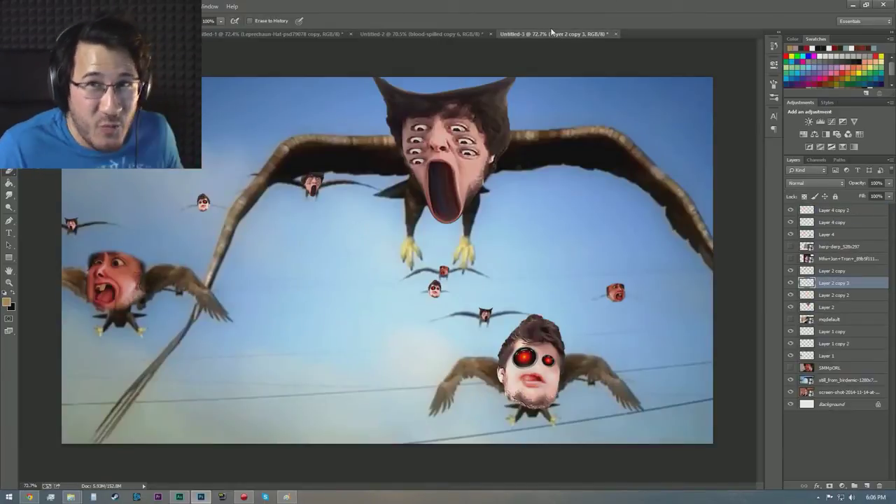